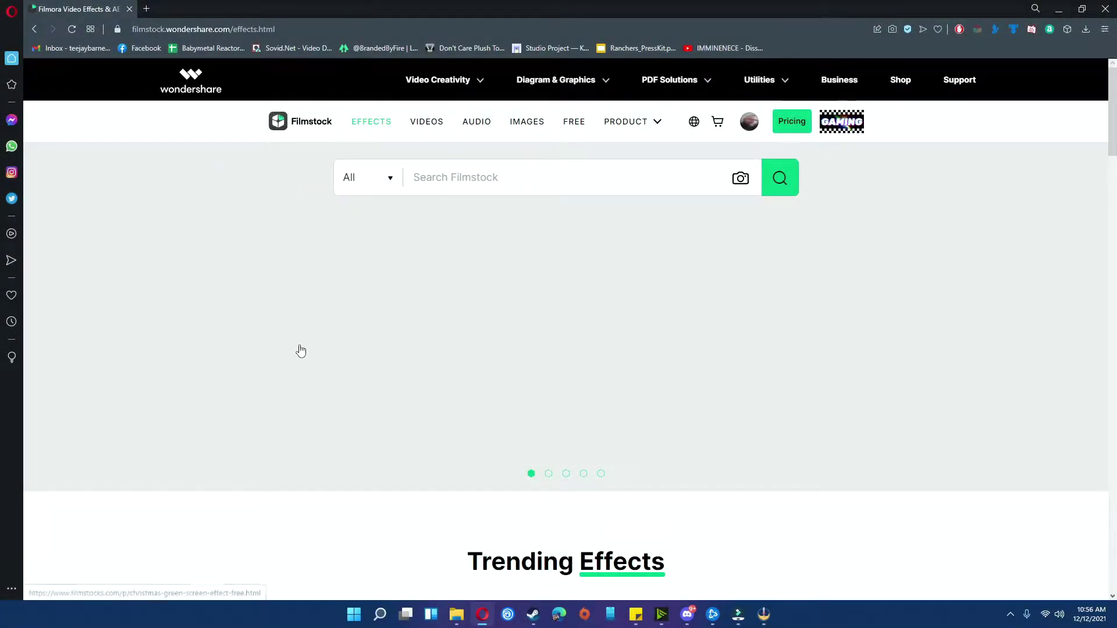
Step: Scroll through the Filmstock FREE page and the 76 Christmas effects results
{"action": "scroll", "coordinate": [299, 349], "scroll_direction": "down", "scroll_amount": 5}
{"action": "scroll", "coordinate": [310, 317], "scroll_direction": "down", "scroll_amount": 2}
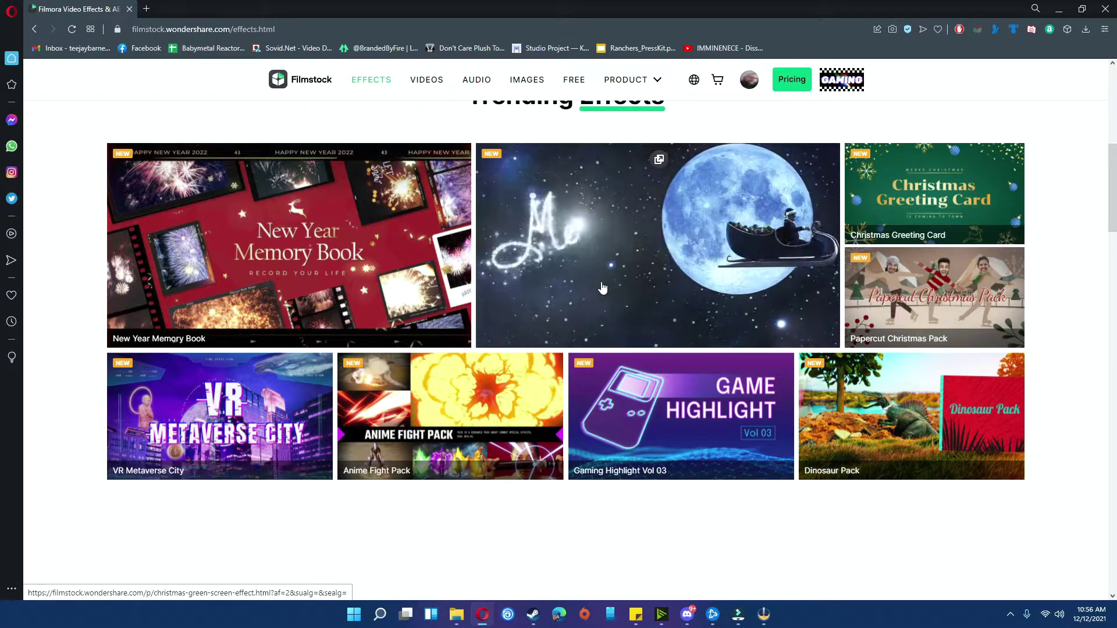
{"action": "scroll", "coordinate": [602, 285], "scroll_direction": "up", "scroll_amount": 8}
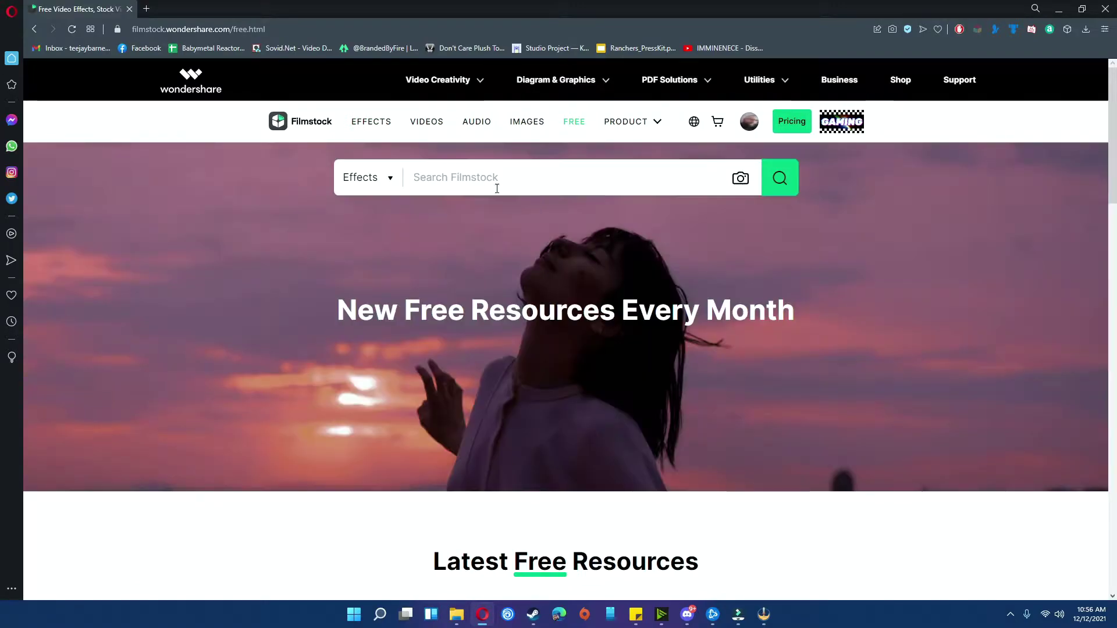
{"action": "scroll", "coordinate": [442, 463], "scroll_direction": "down", "scroll_amount": 4}
{"action": "scroll", "coordinate": [445, 413], "scroll_direction": "down", "scroll_amount": 2}
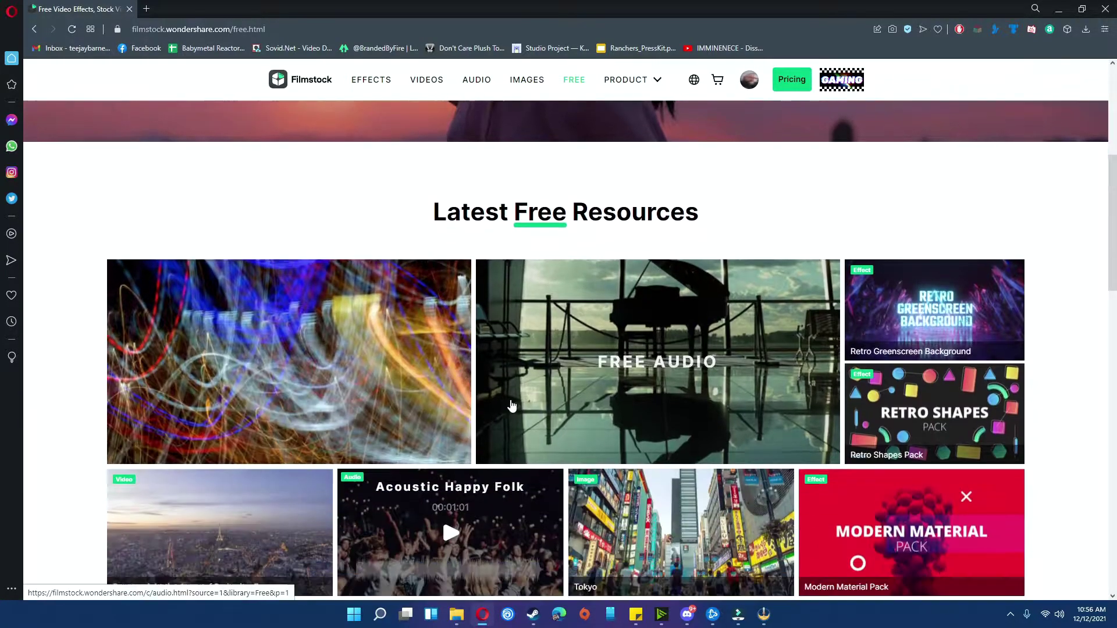
{"action": "scroll", "coordinate": [506, 410], "scroll_direction": "down", "scroll_amount": 3}
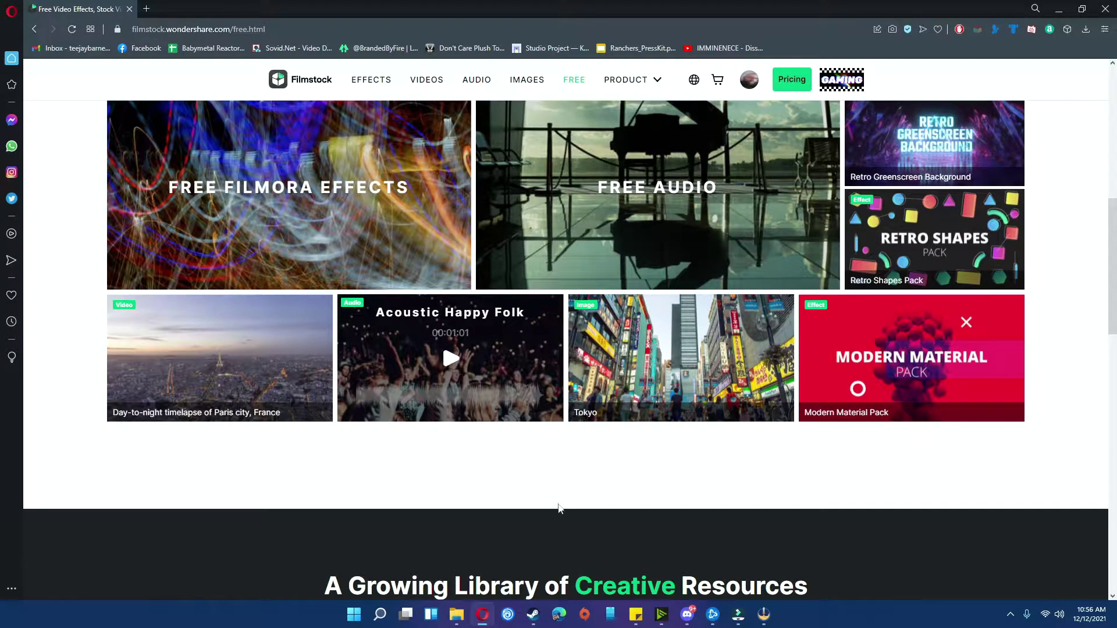
{"action": "scroll", "coordinate": [558, 508], "scroll_direction": "up", "scroll_amount": 9}
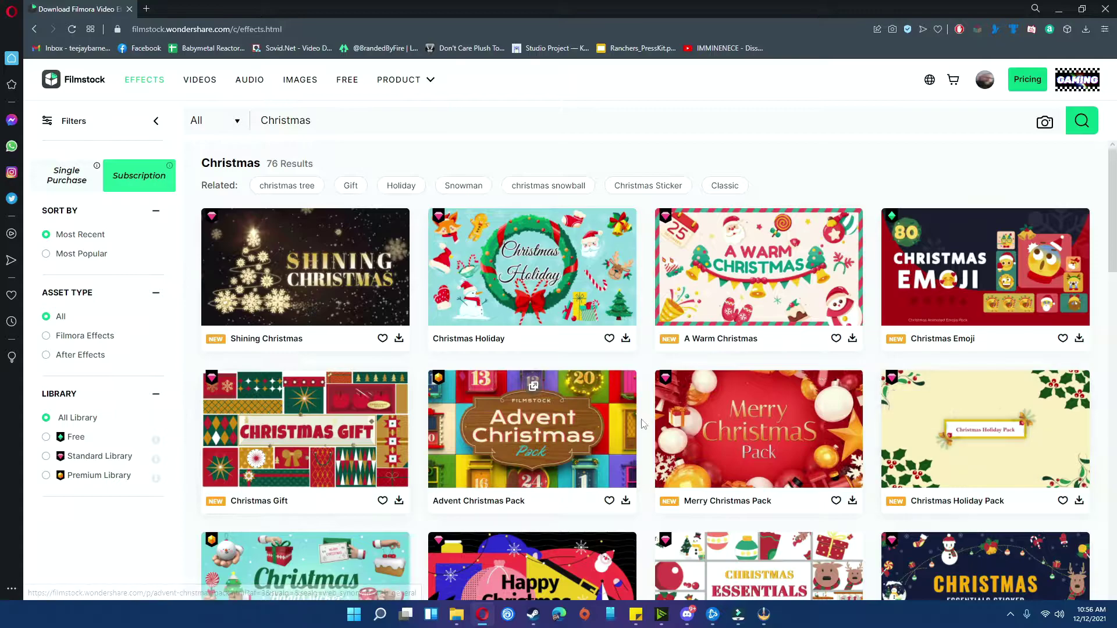
Step: Filter the Christmas results to Free and open the Christmas Green Screen Effect Free page
{"action": "left_click", "coordinate": [47, 437]}
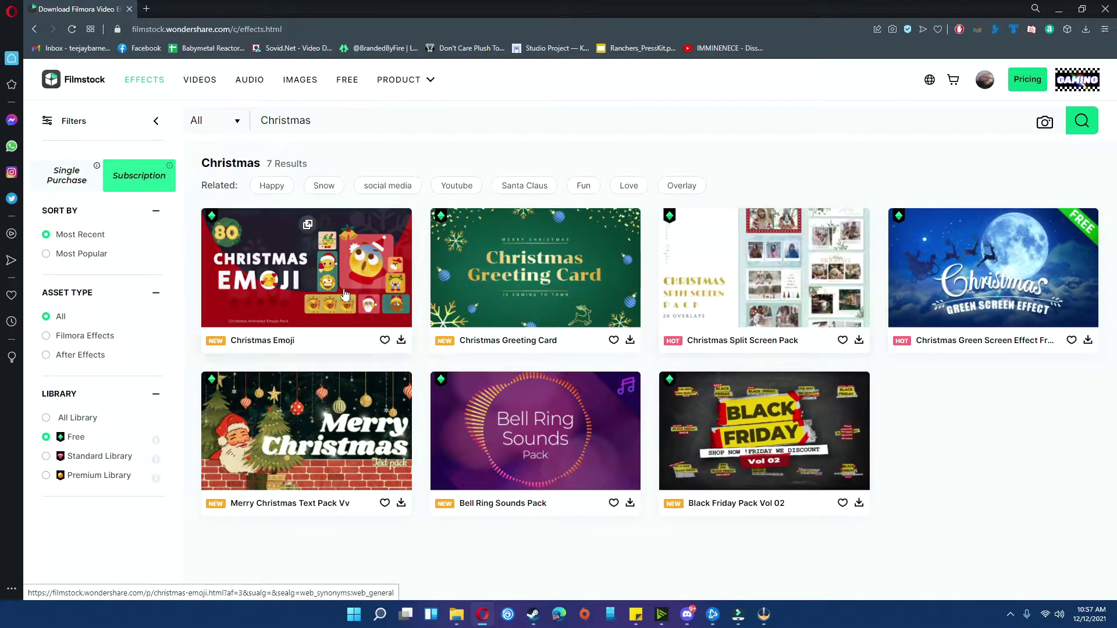
{"action": "left_click", "coordinate": [959, 310]}
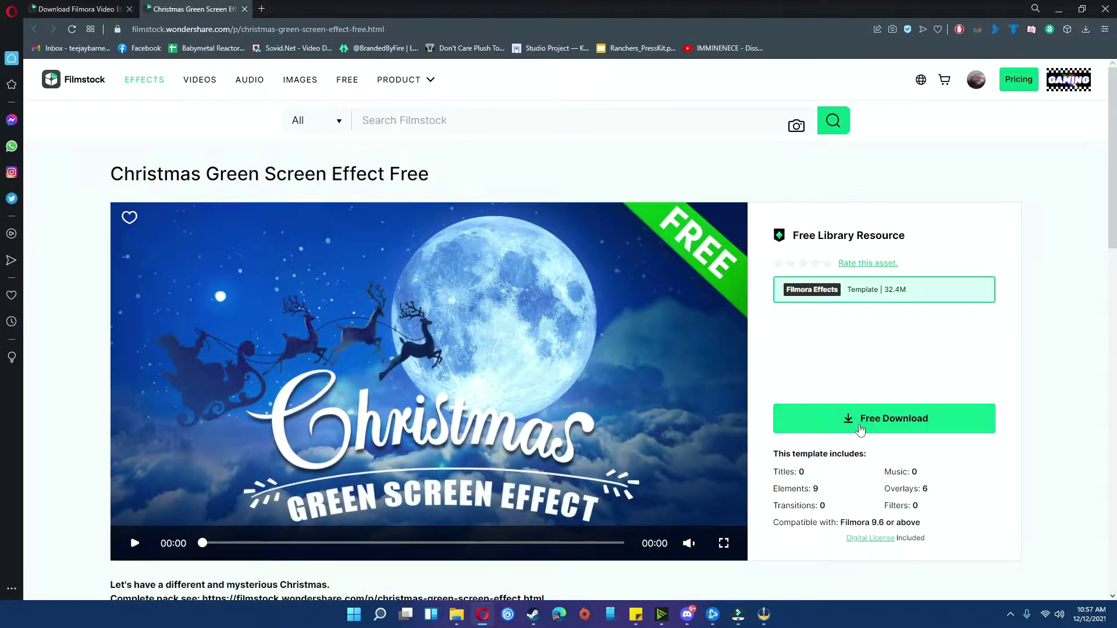
Step: Download the free 32.4M Christmas Green Screen Effect template
{"action": "left_click", "coordinate": [861, 430]}
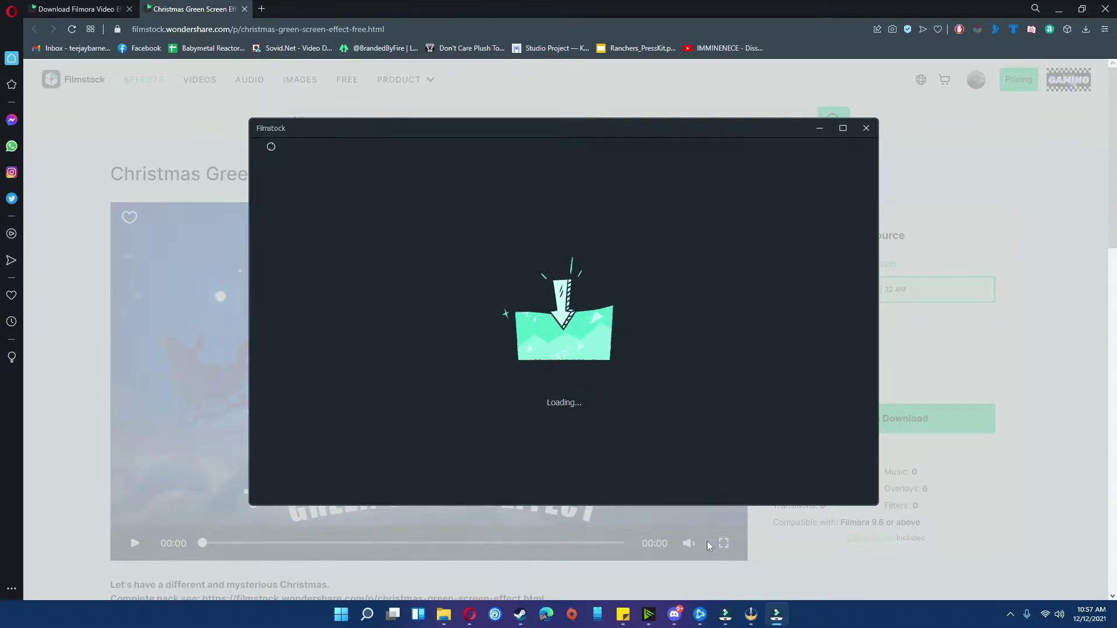
{"action": "mouse_move", "coordinate": [726, 616]}
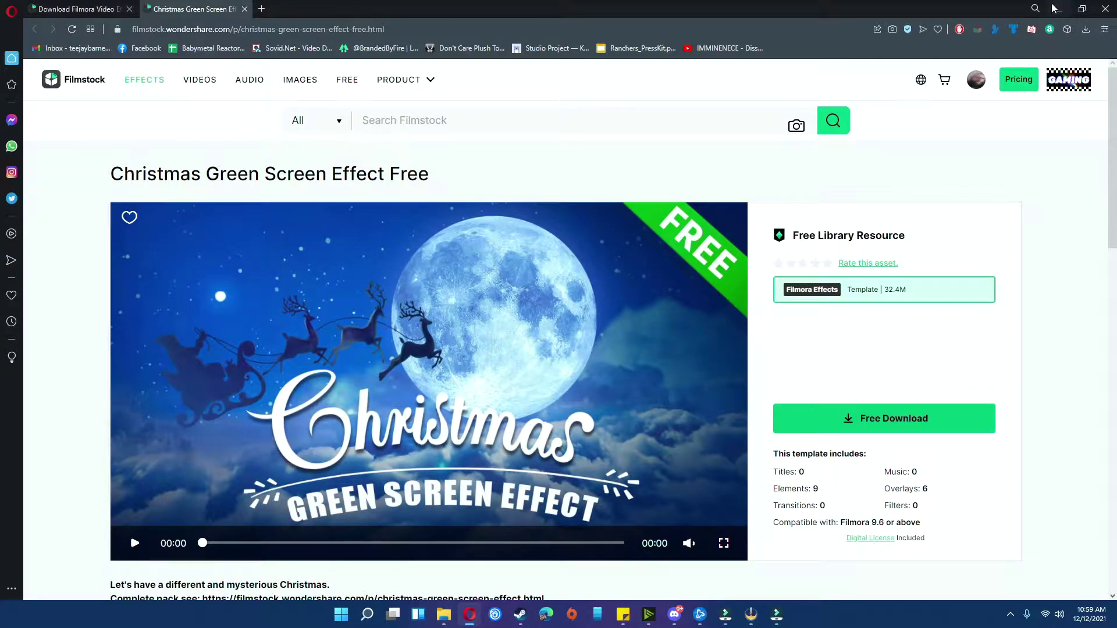
Step: Minimize the browser and look through Filmora's Media, Effects and Elements libraries
{"action": "left_click", "coordinate": [1054, 8]}
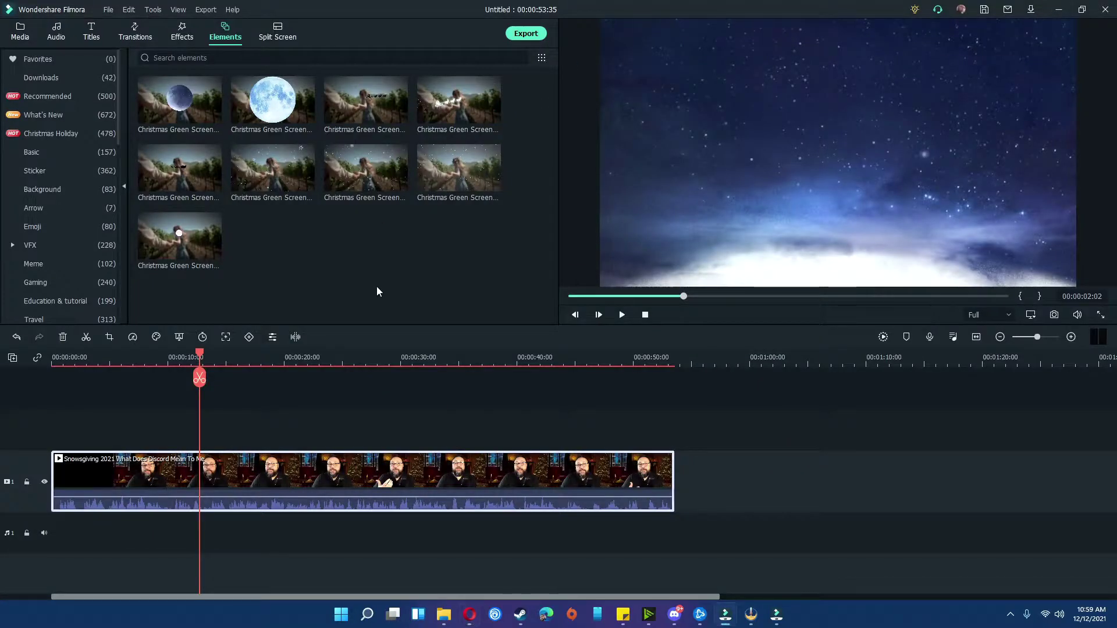
{"action": "left_click", "coordinate": [21, 33]}
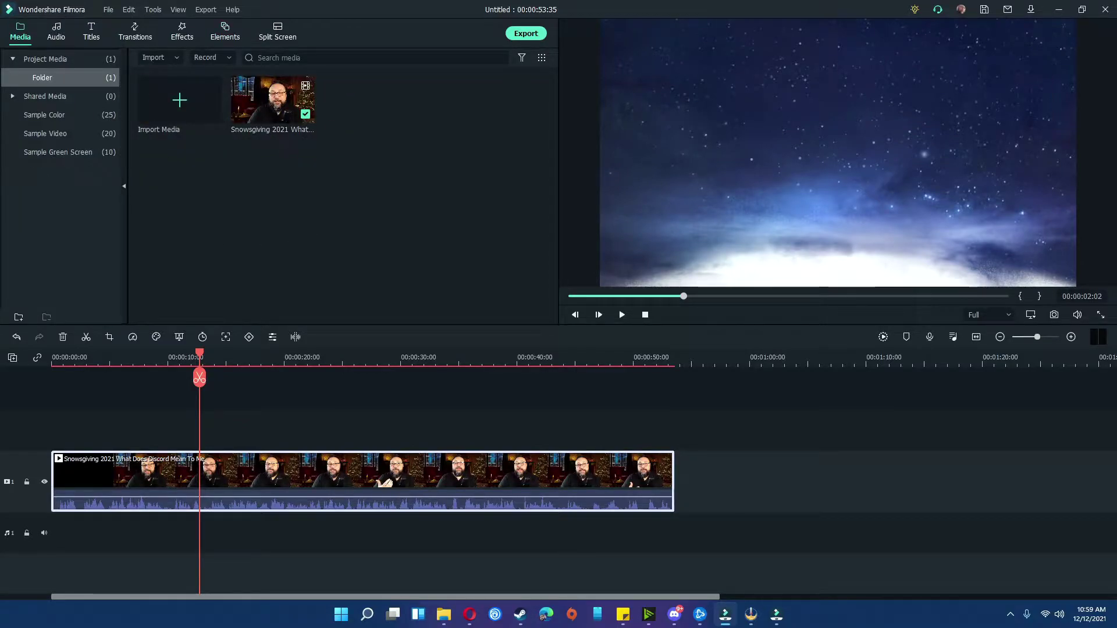
{"action": "left_click", "coordinate": [179, 33]}
{"action": "left_click", "coordinate": [226, 34]}
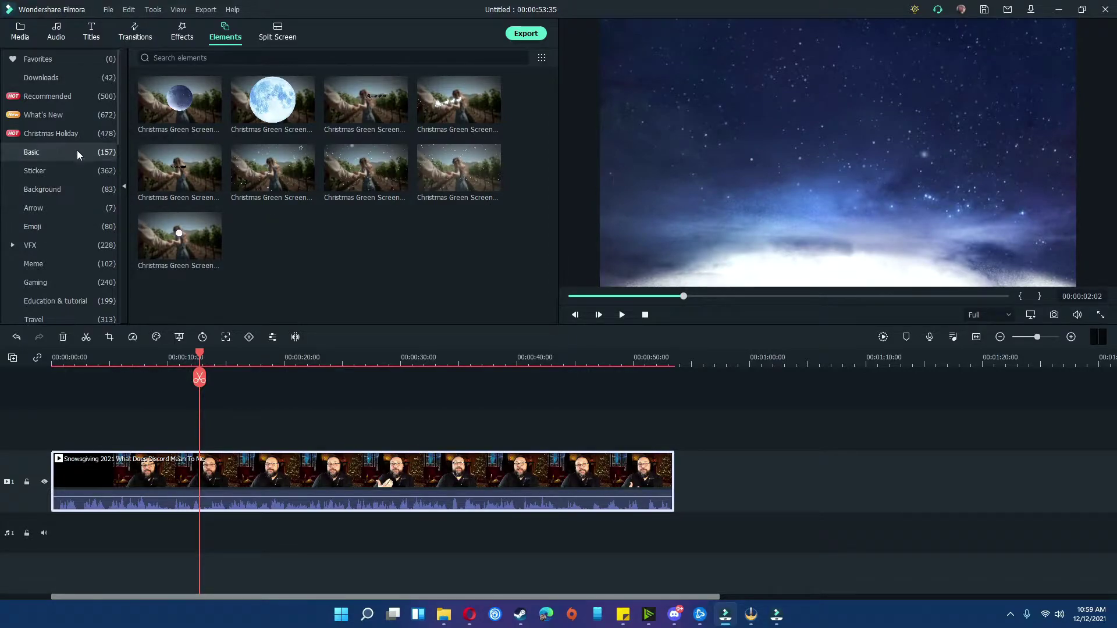
Step: Check the Filmstock Christmas Green Screen and Christmas Emoji elements, then return to Effects
{"action": "left_click", "coordinate": [55, 82]}
{"action": "scroll", "coordinate": [61, 237], "scroll_direction": "down", "scroll_amount": 5}
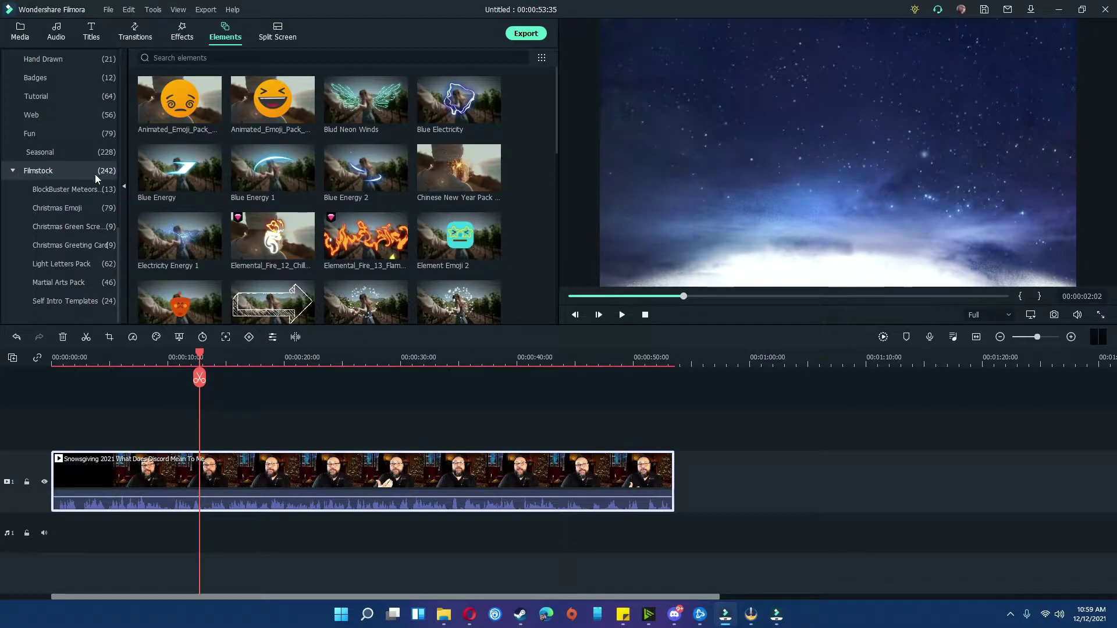
{"action": "left_click", "coordinate": [80, 226]}
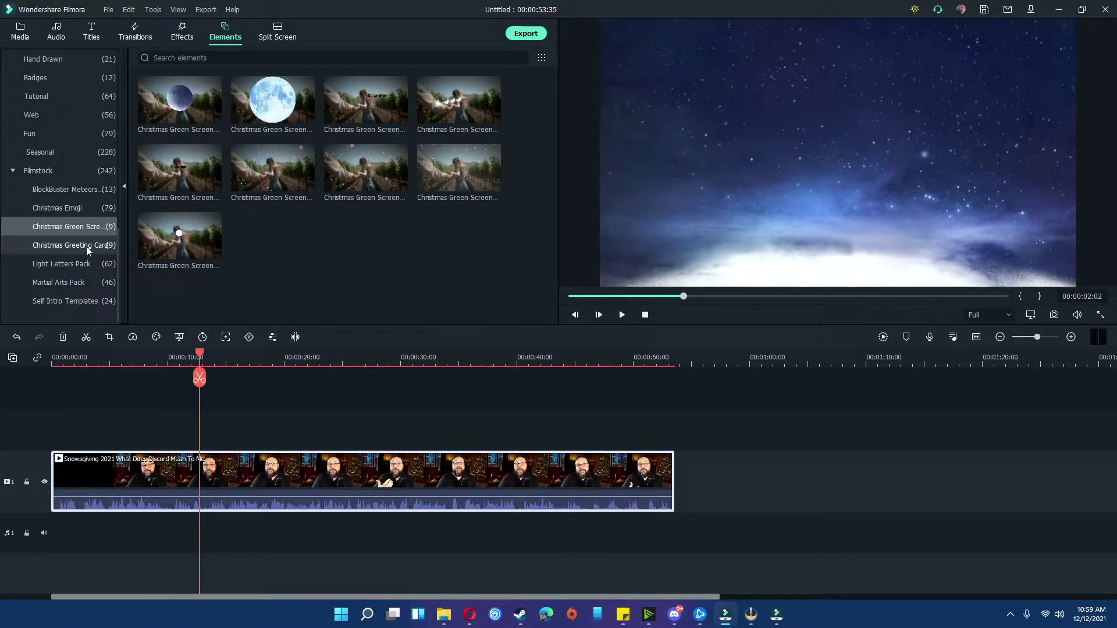
{"action": "left_click", "coordinate": [71, 208]}
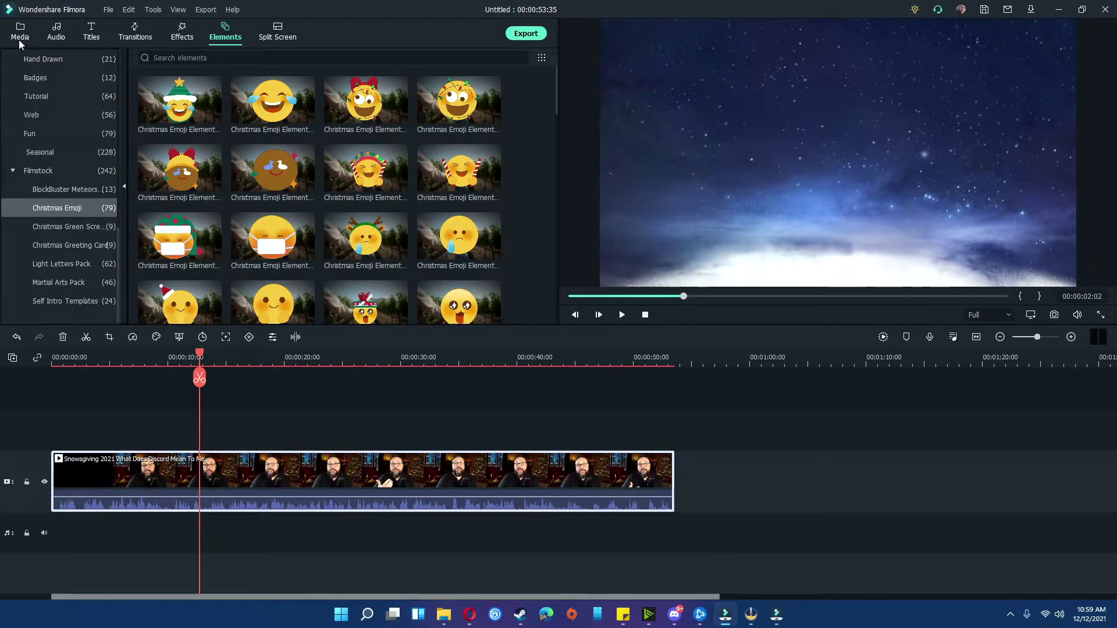
{"action": "left_click", "coordinate": [175, 34]}
{"action": "scroll", "coordinate": [70, 270], "scroll_direction": "up", "scroll_amount": 5}
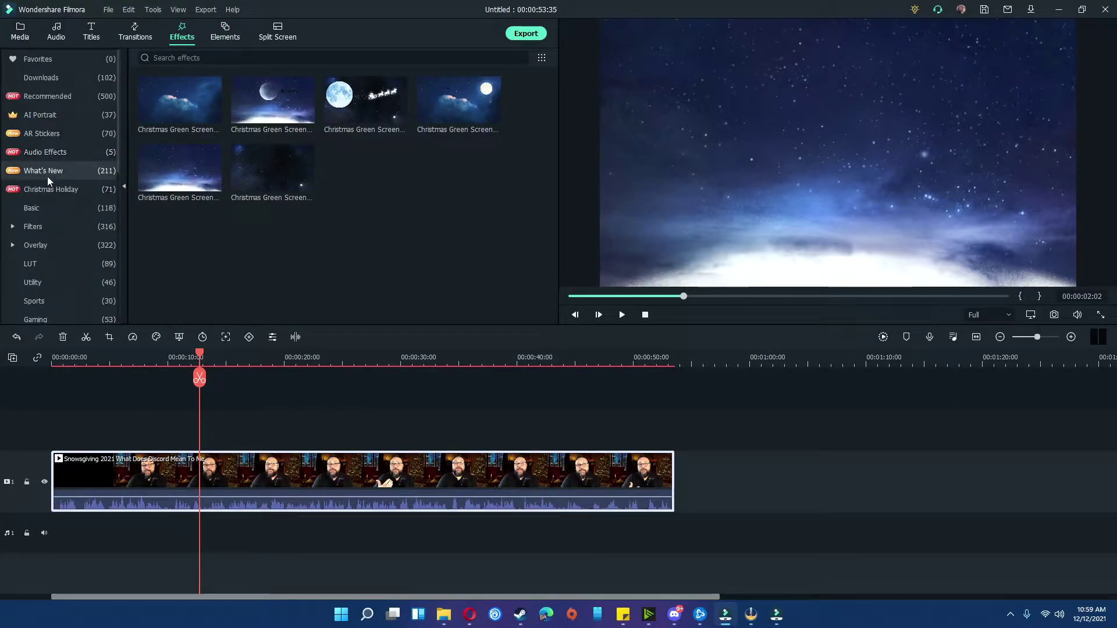
Step: Show the 71-effect Christmas Holiday category and check the grid's Free filter option
{"action": "left_click", "coordinate": [83, 187]}
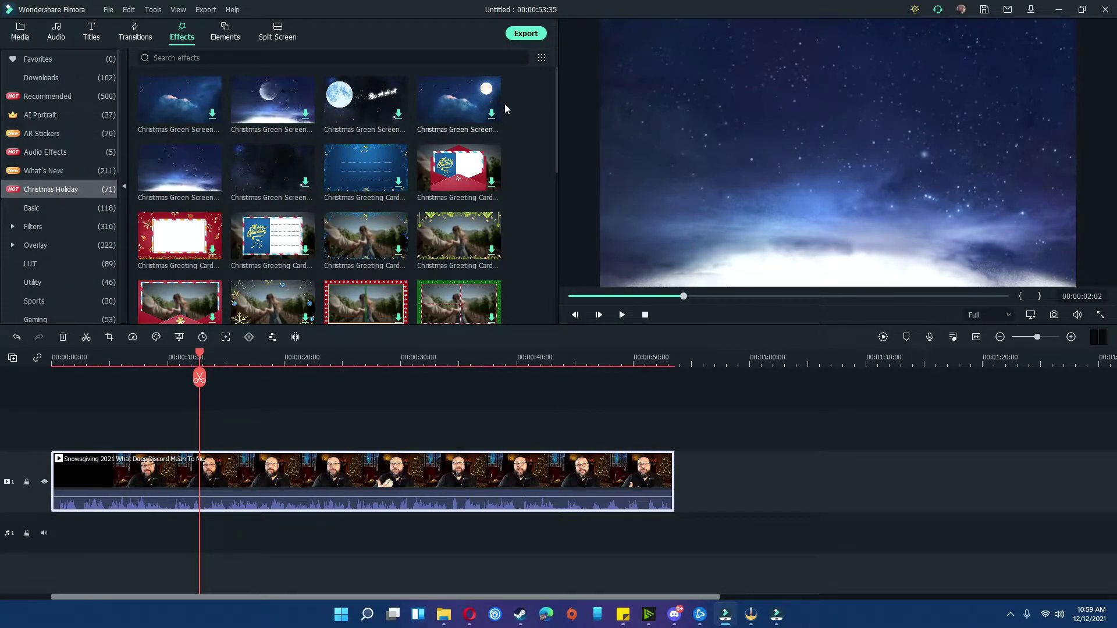
{"action": "left_click", "coordinate": [542, 58]}
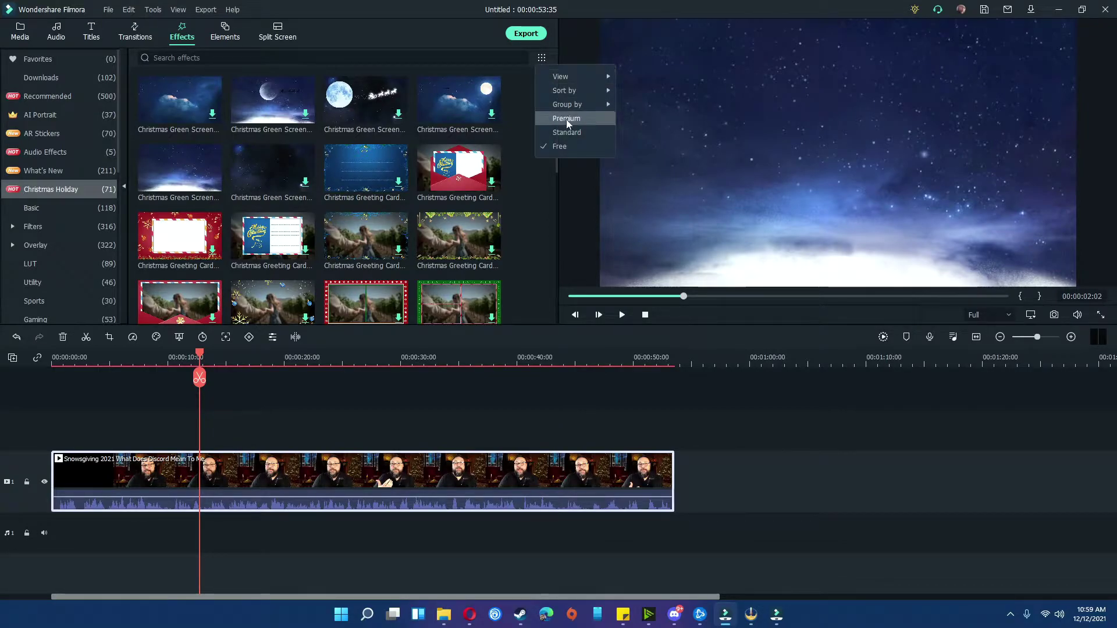
{"action": "left_click", "coordinate": [536, 67]}
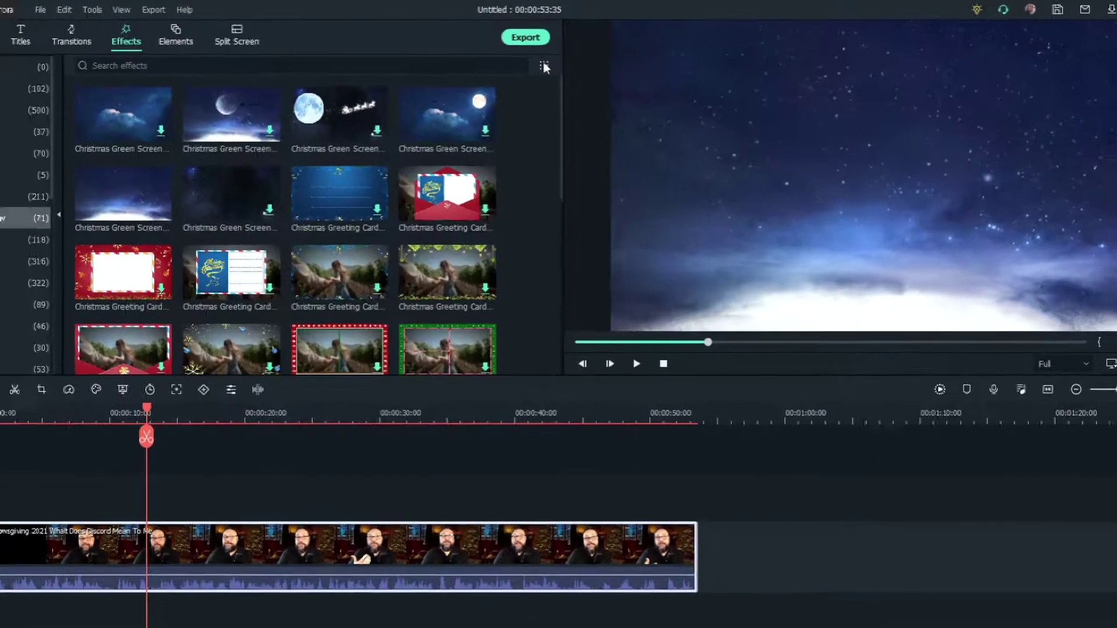
{"action": "left_click", "coordinate": [542, 58]}
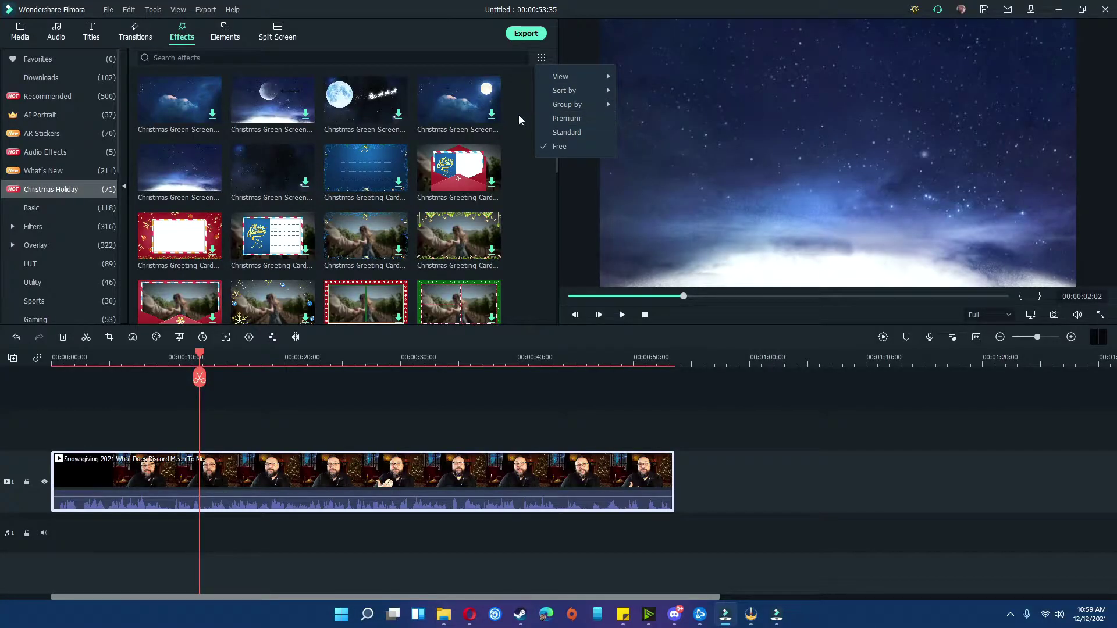
{"action": "left_click", "coordinate": [518, 114]}
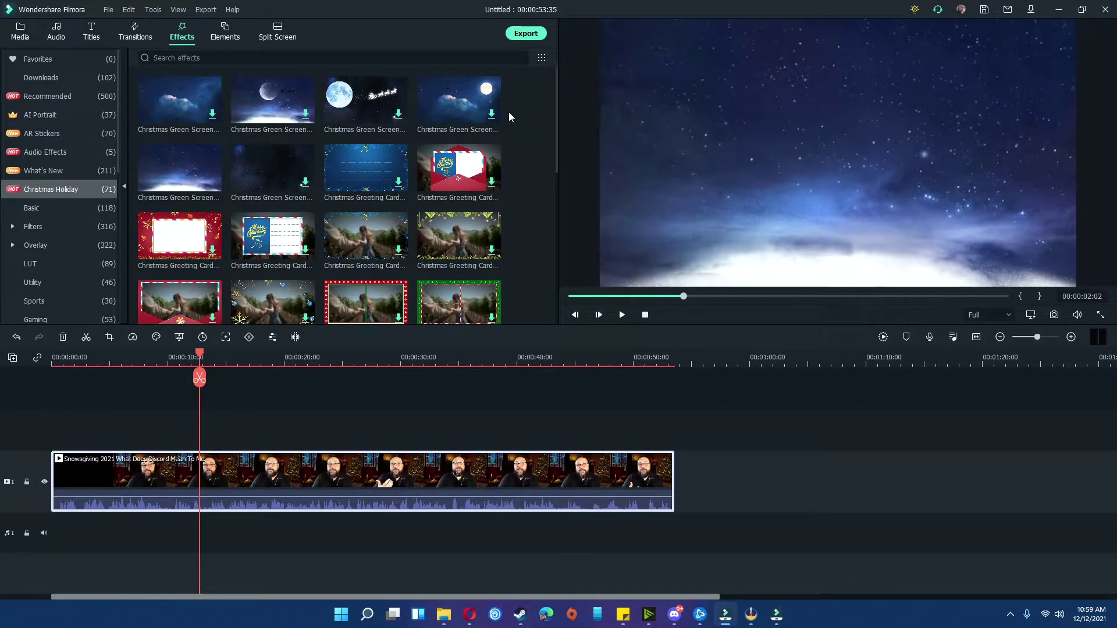
Step: Set the playhead near 13 s and preview the falling-snow Christmas Green Screen element
{"action": "left_click", "coordinate": [221, 35]}
{"action": "left_click", "coordinate": [283, 410]}
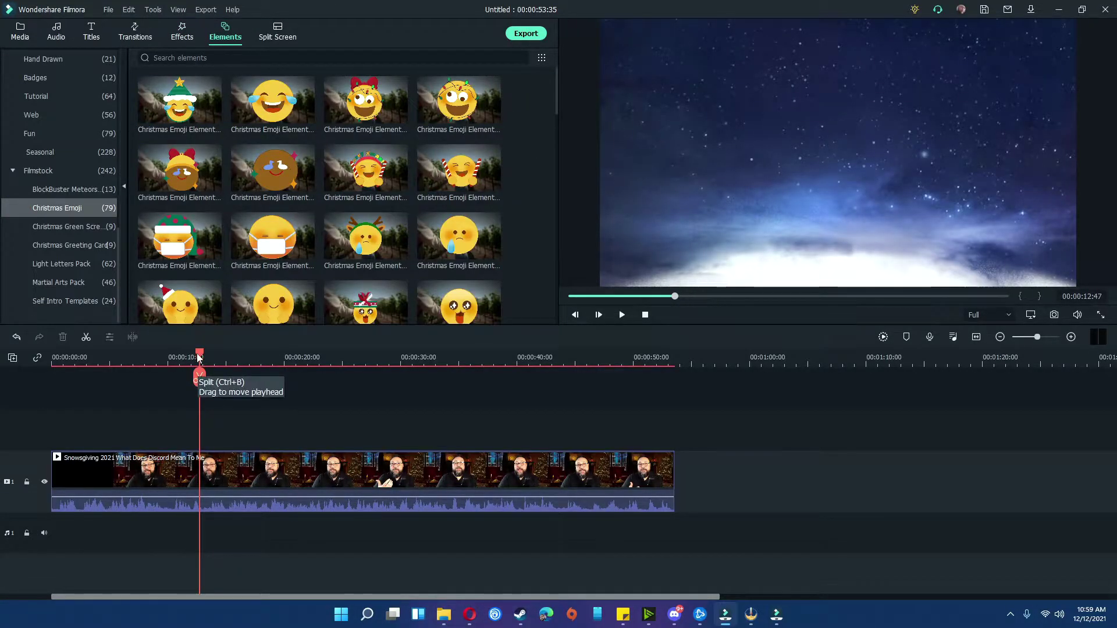
{"action": "left_click_drag", "start_coordinate": [200, 353], "coordinate": [208, 352]}
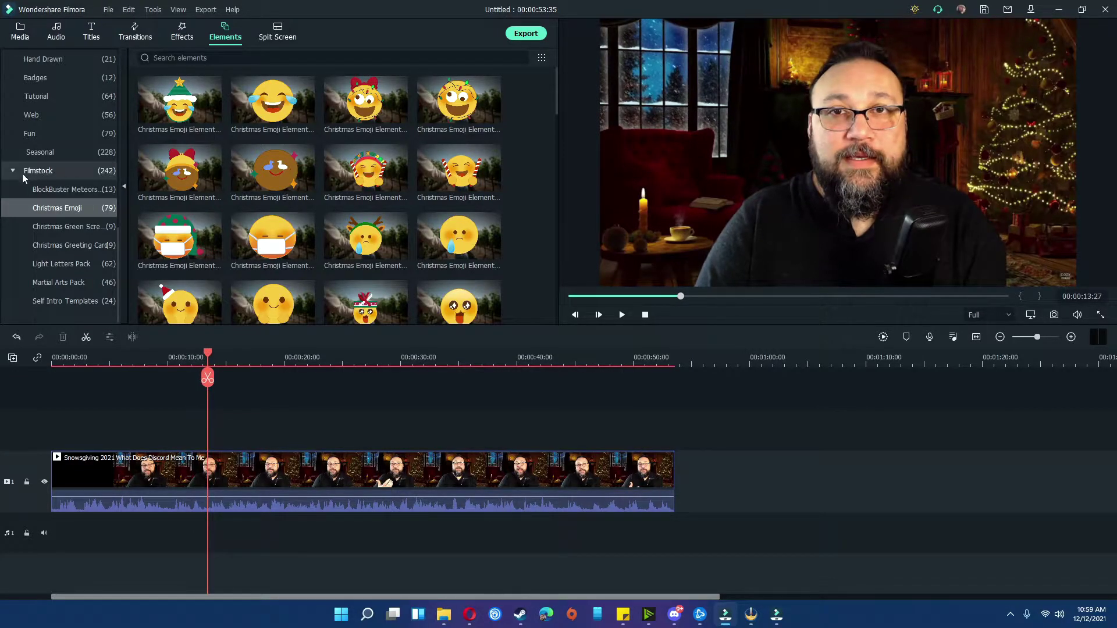
{"action": "left_click", "coordinate": [72, 231]}
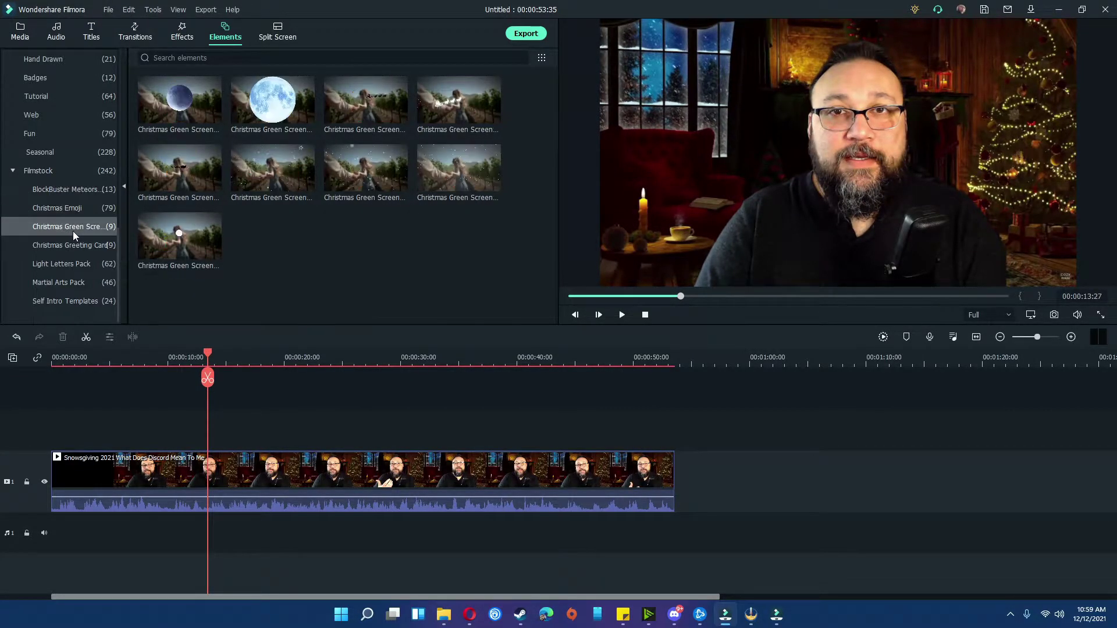
{"action": "left_click", "coordinate": [355, 187]}
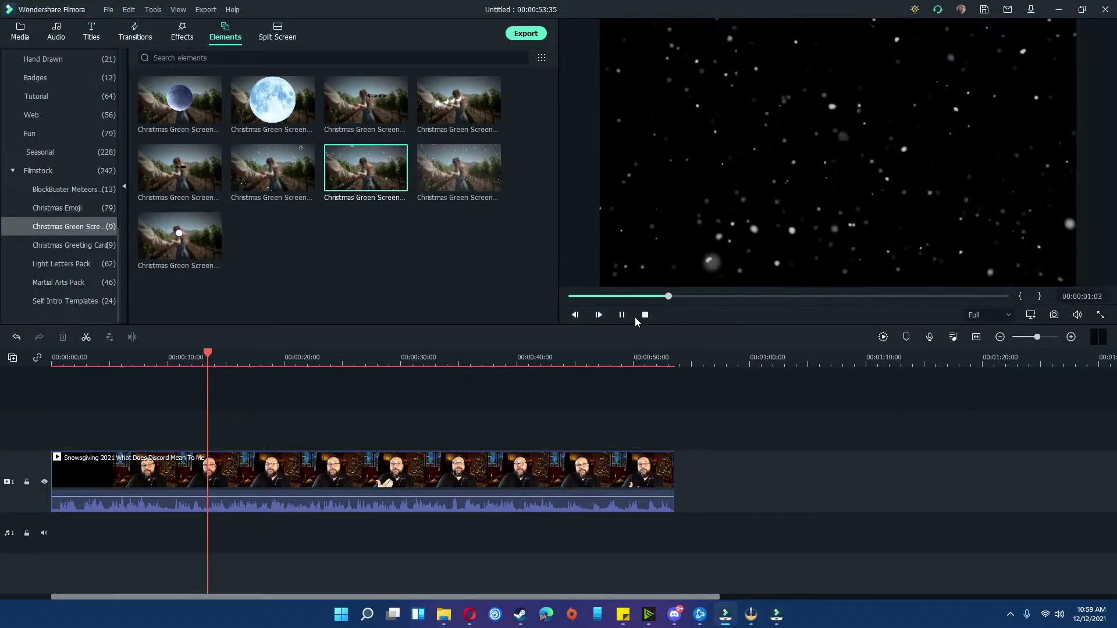
Step: Add the snow element to track 2 above the video at the playhead
{"action": "left_click", "coordinate": [622, 314]}
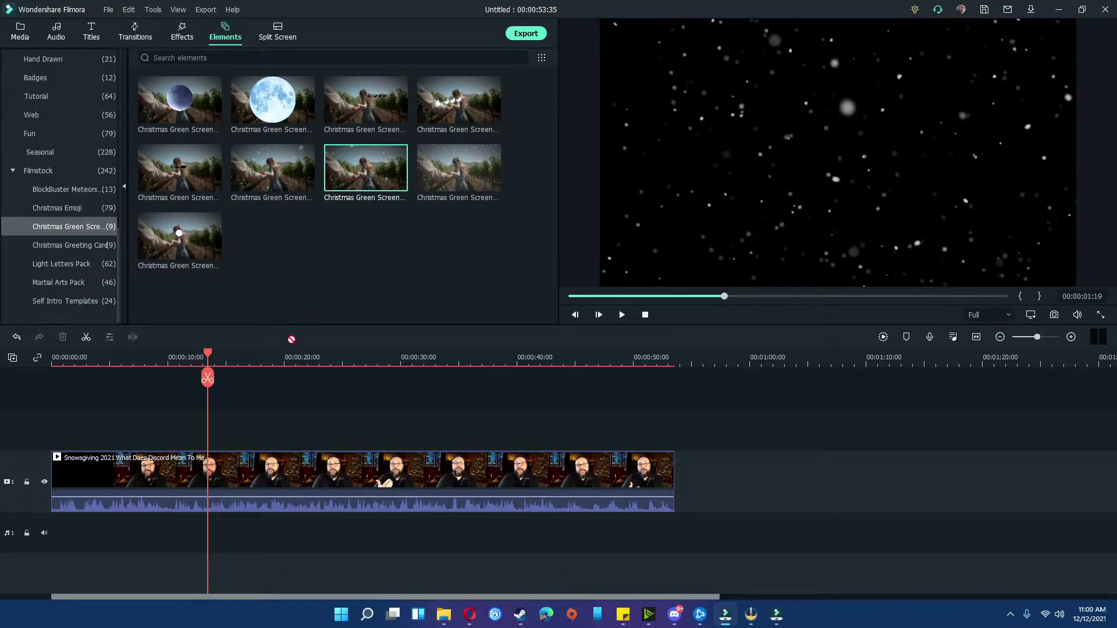
{"action": "left_click_drag", "start_coordinate": [291, 340], "coordinate": [228, 412]}
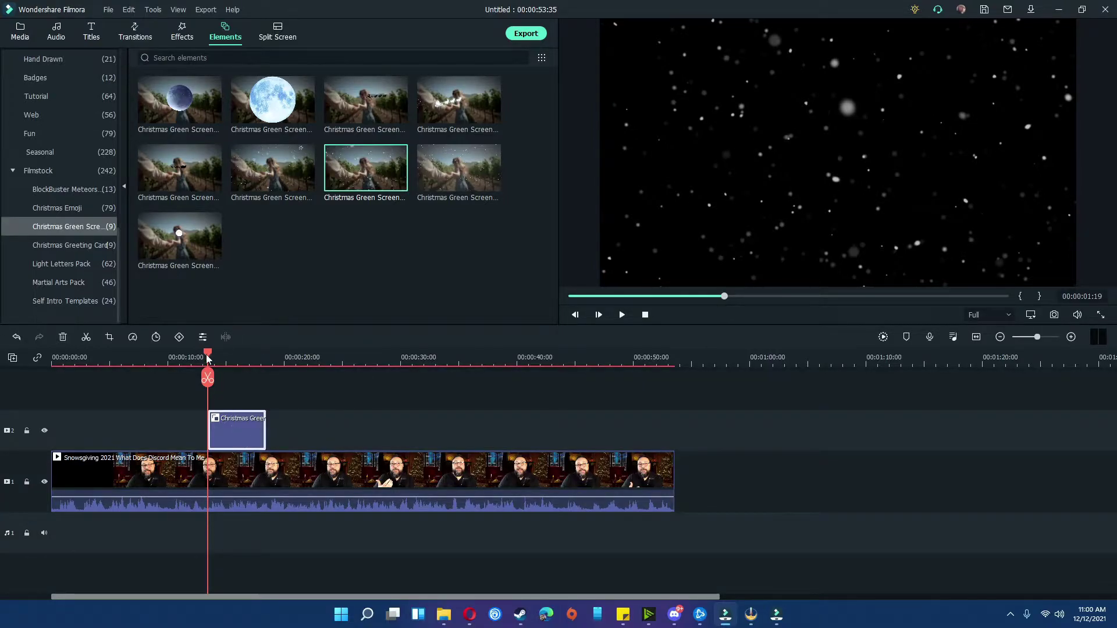
{"action": "left_click_drag", "start_coordinate": [208, 357], "coordinate": [198, 357]}
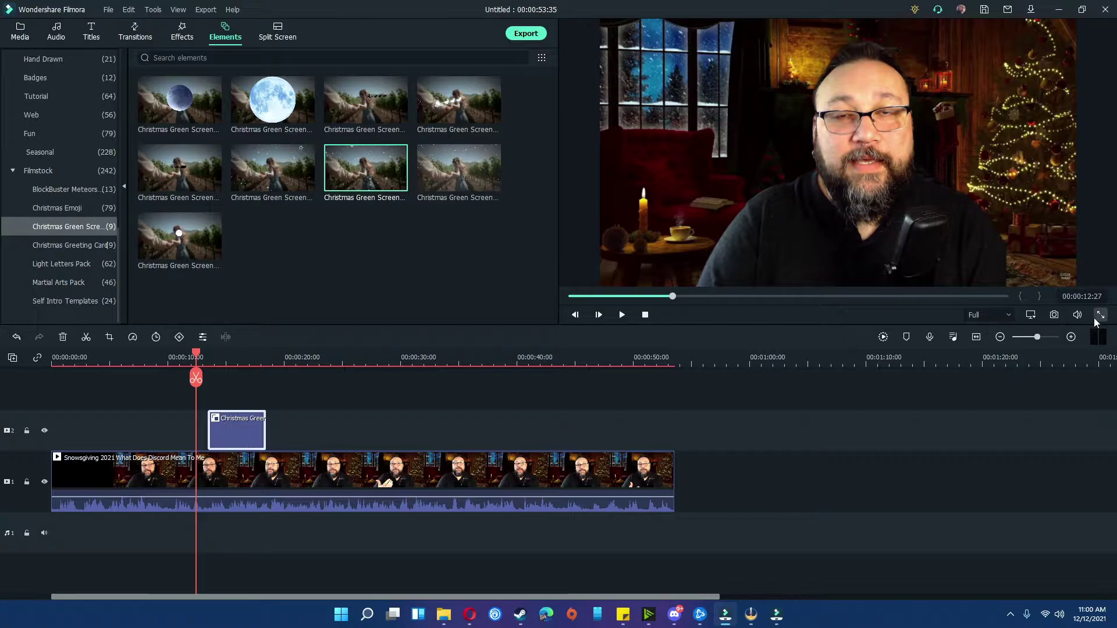
Step: Play back the snow overlay with preview volume muted, then scrub from about 10 s
{"action": "left_click", "coordinate": [620, 315]}
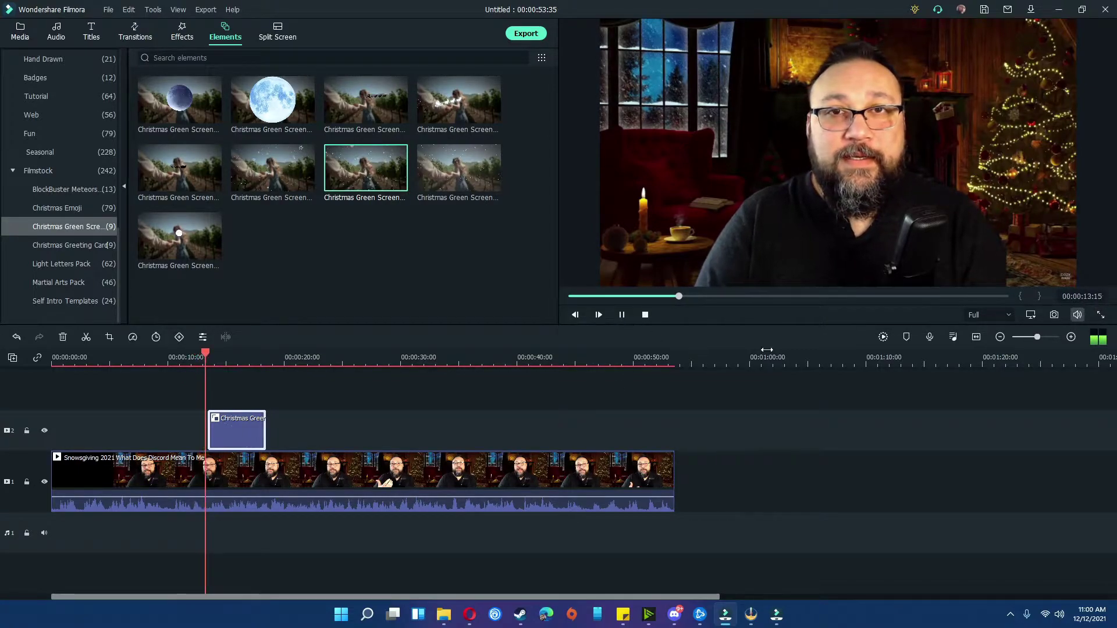
{"action": "left_click", "coordinate": [1075, 316]}
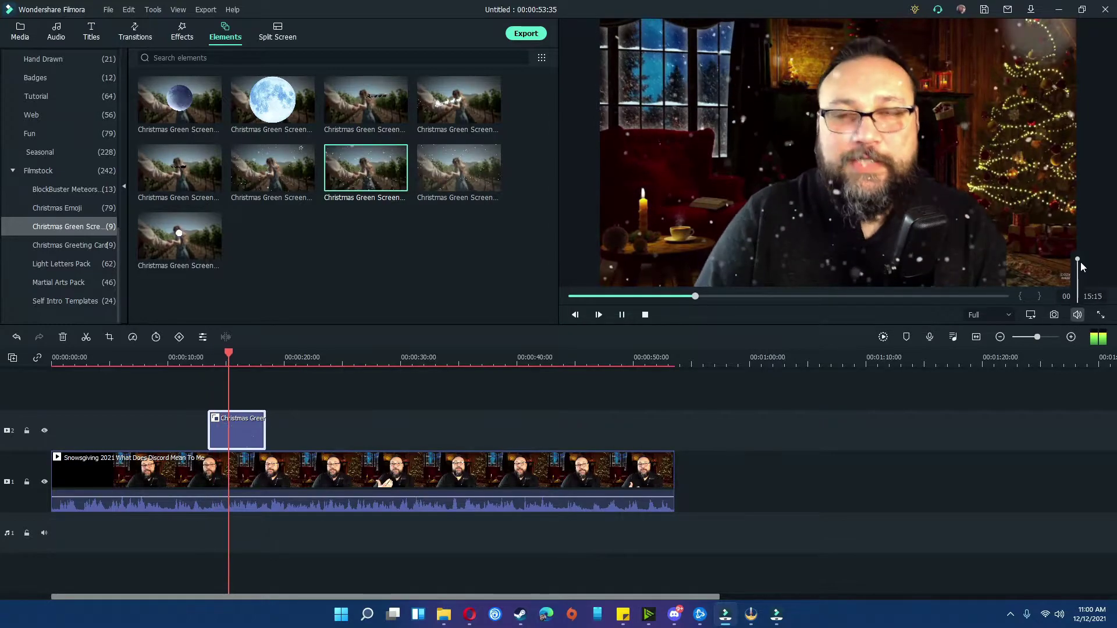
{"action": "left_click_drag", "start_coordinate": [1079, 263], "coordinate": [1077, 299]}
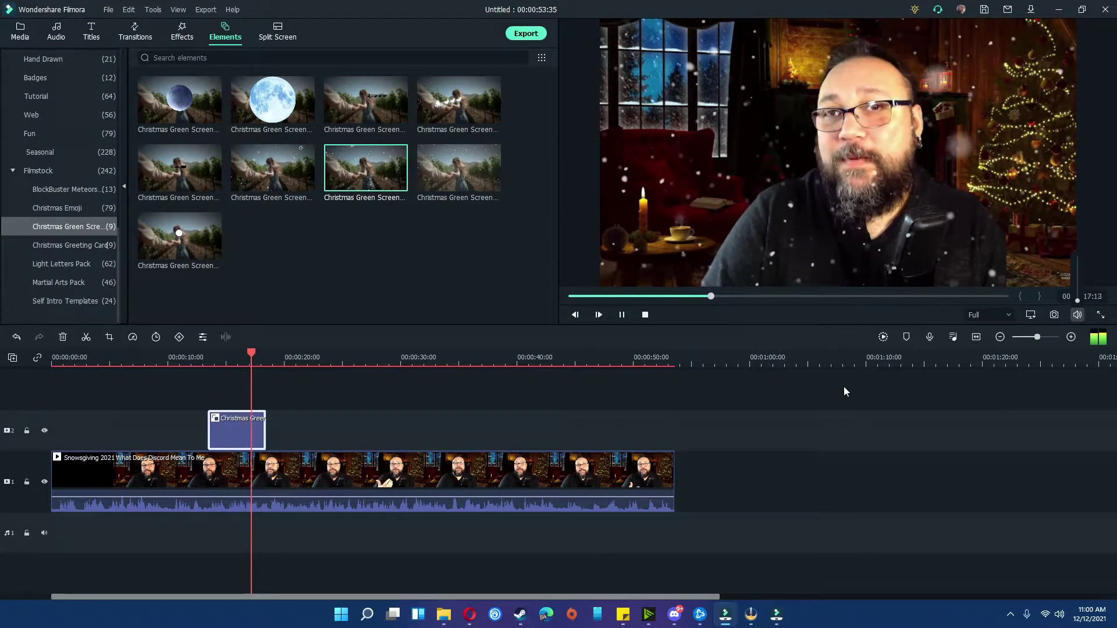
{"action": "left_click", "coordinate": [621, 315]}
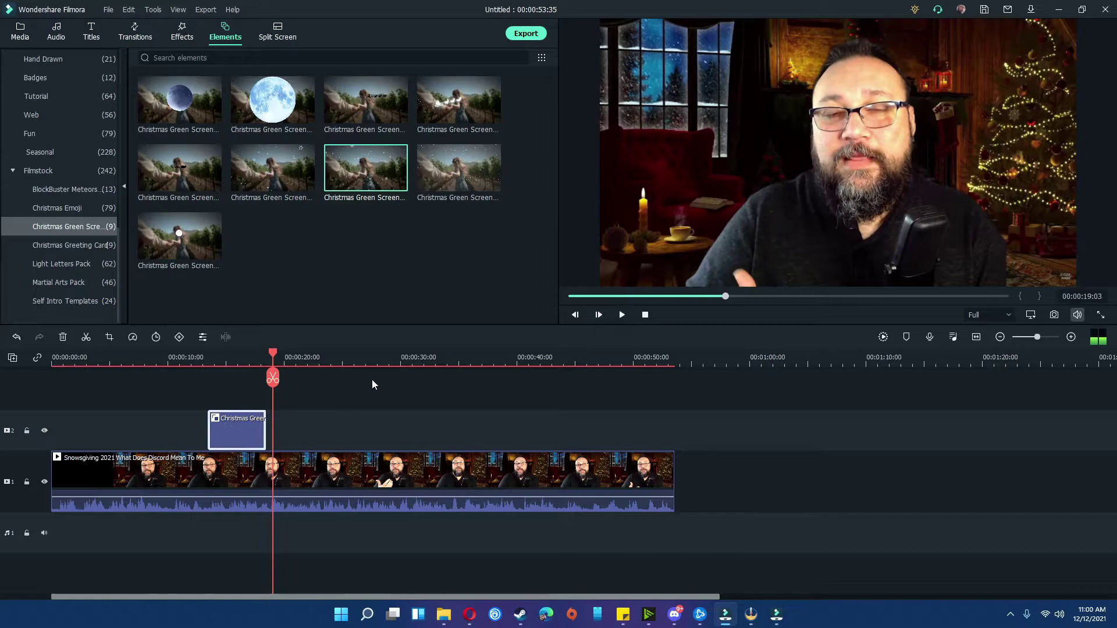
{"action": "left_click", "coordinate": [177, 357]}
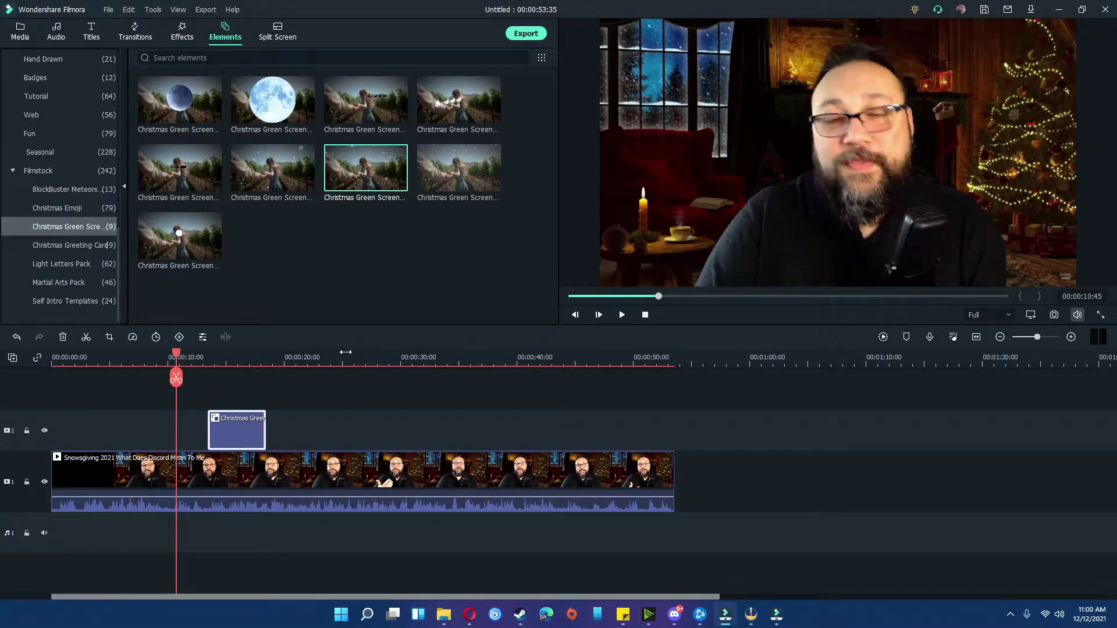
{"action": "left_click_drag", "start_coordinate": [177, 356], "coordinate": [205, 356]}
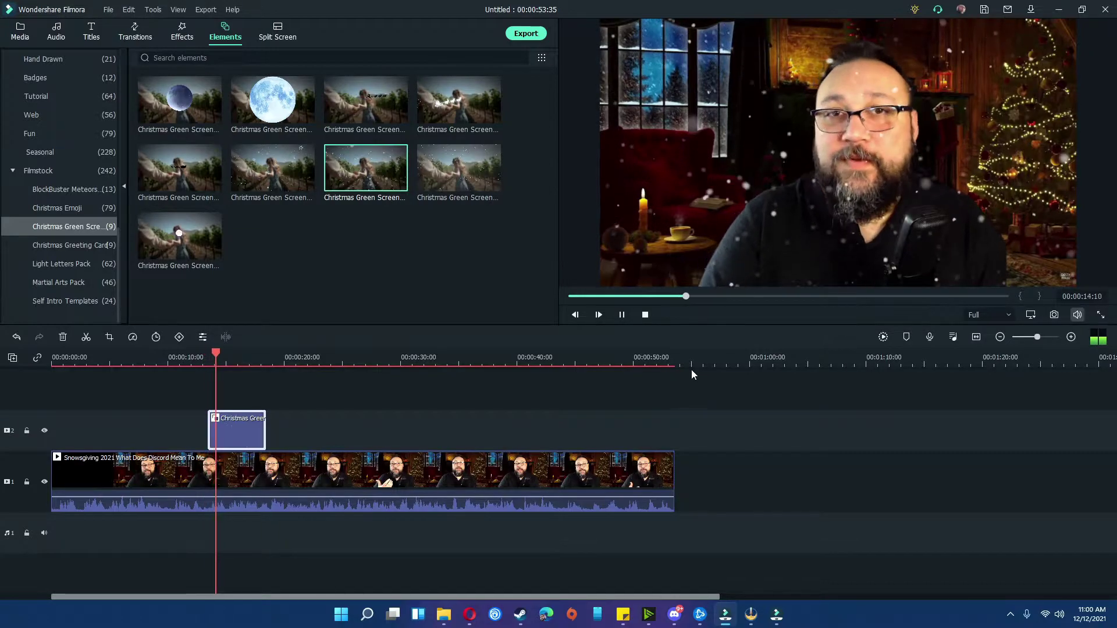
Step: Place two more snow element copies end to end on track 2, reaching about 27 s
{"action": "left_click", "coordinate": [623, 315]}
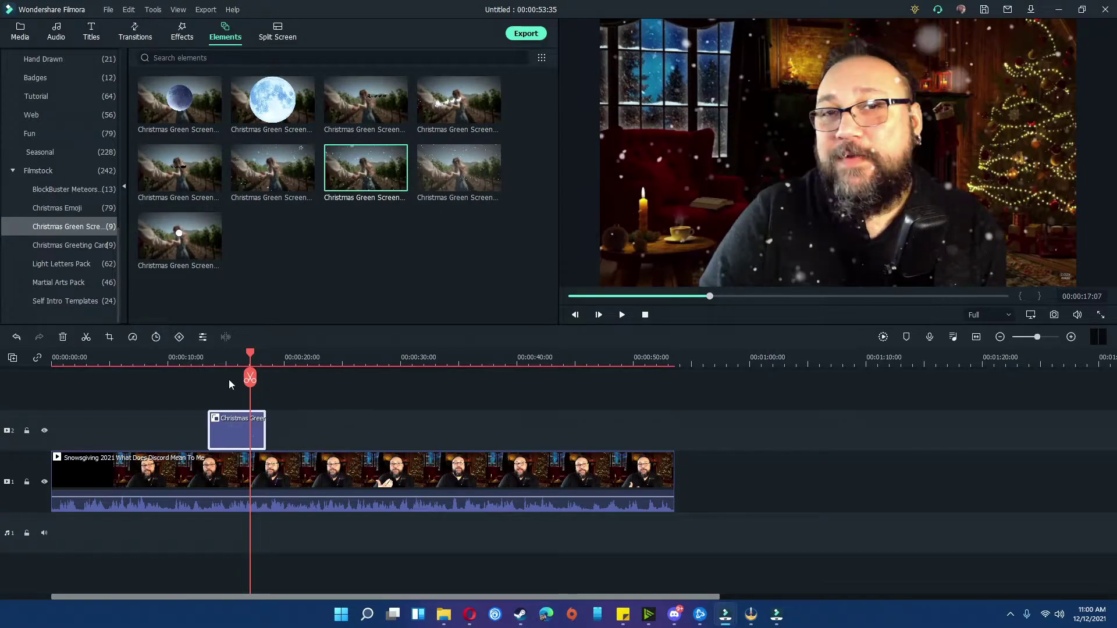
{"action": "left_click_drag", "start_coordinate": [282, 344], "coordinate": [274, 429]}
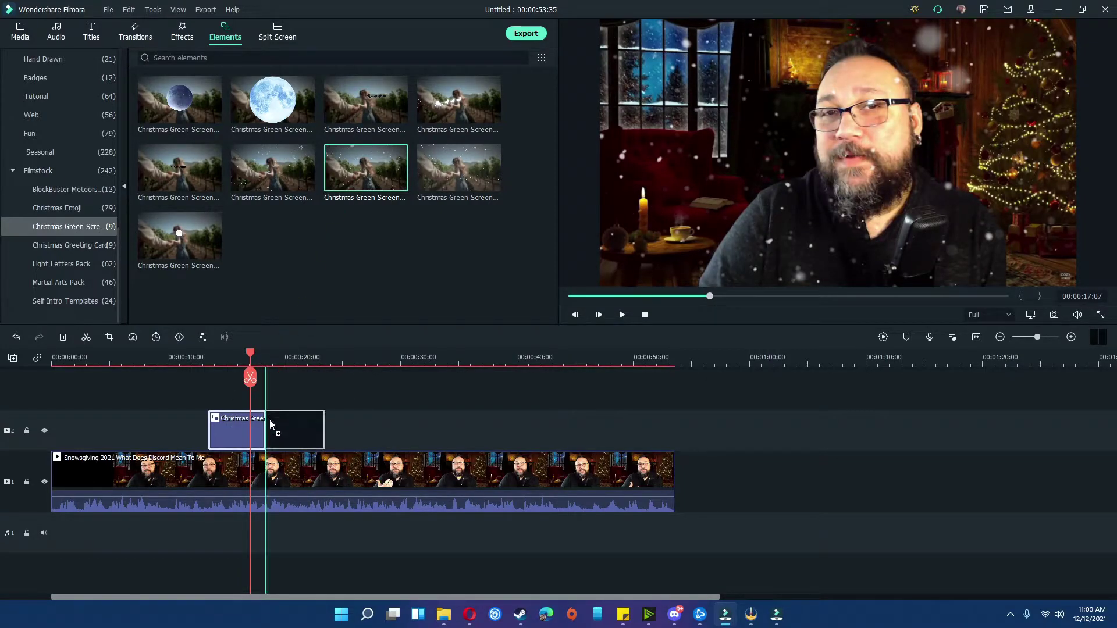
{"action": "left_click_drag", "start_coordinate": [366, 168], "coordinate": [334, 436]}
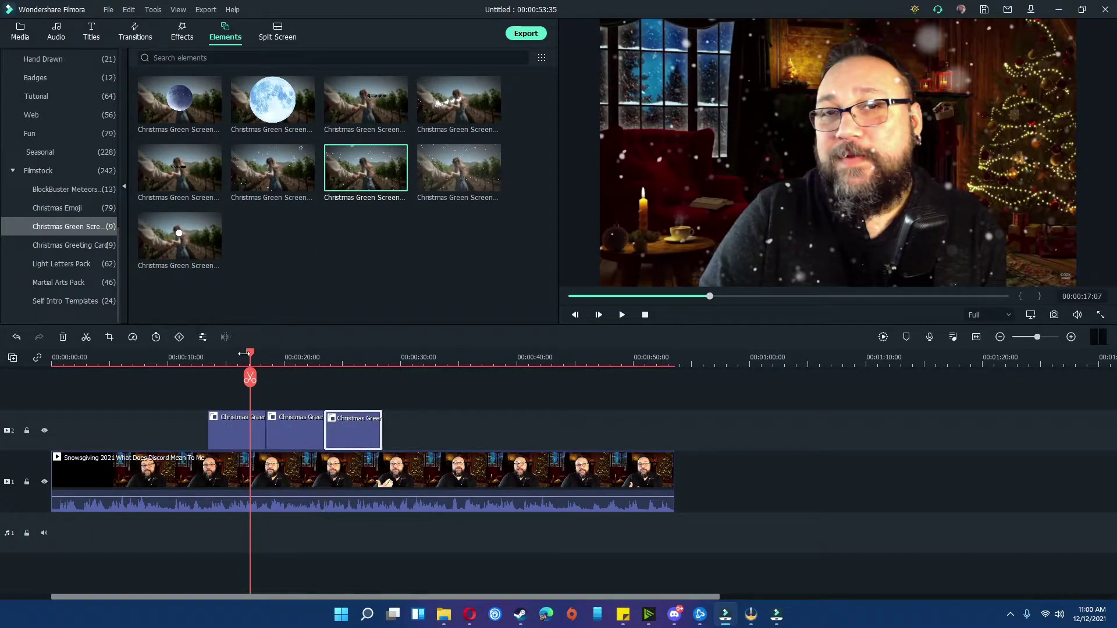
{"action": "left_click_drag", "start_coordinate": [243, 353], "coordinate": [205, 353]}
{"action": "key", "text": "space"}
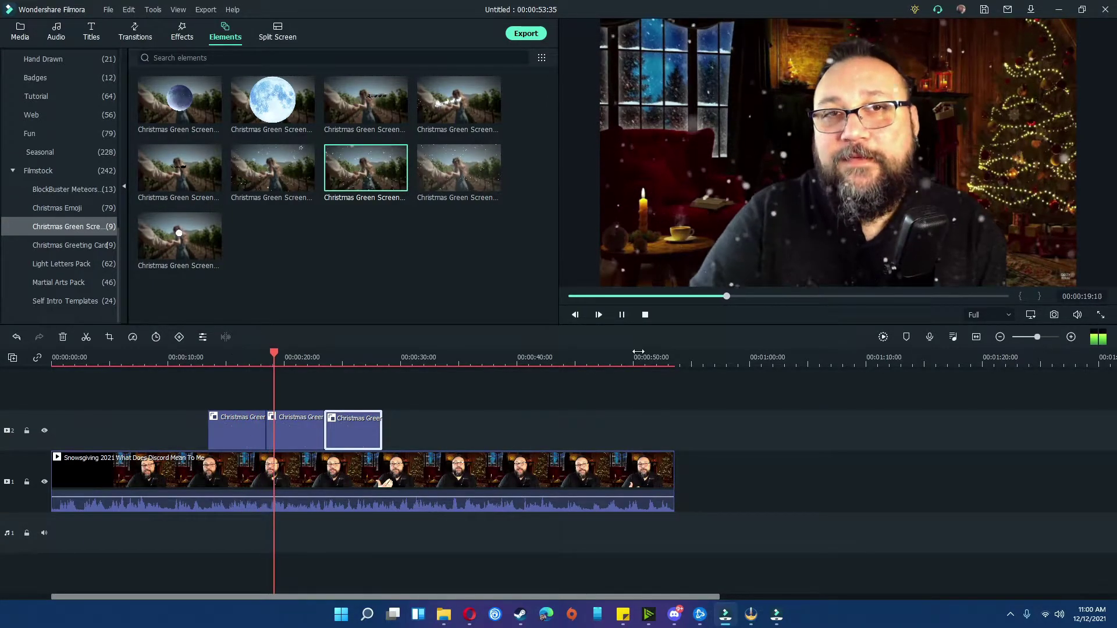
Step: Lower the first track-2 snow clip's Compositing opacity to 46.35% and play it back
{"action": "left_click", "coordinate": [622, 315]}
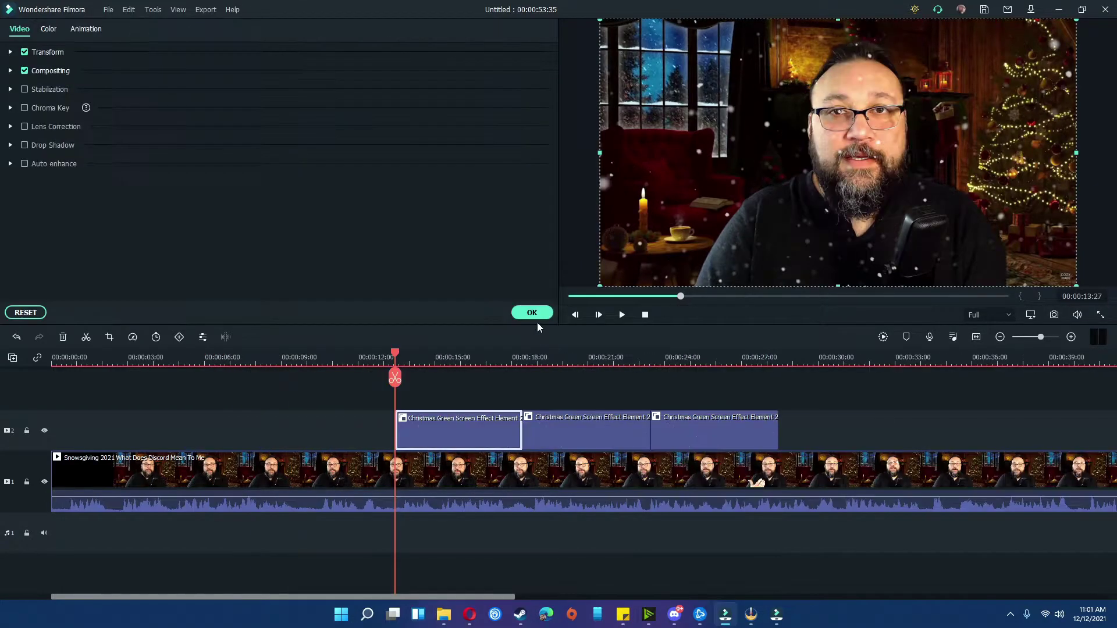
{"action": "left_click_drag", "start_coordinate": [1040, 337], "coordinate": [1040, 341]}
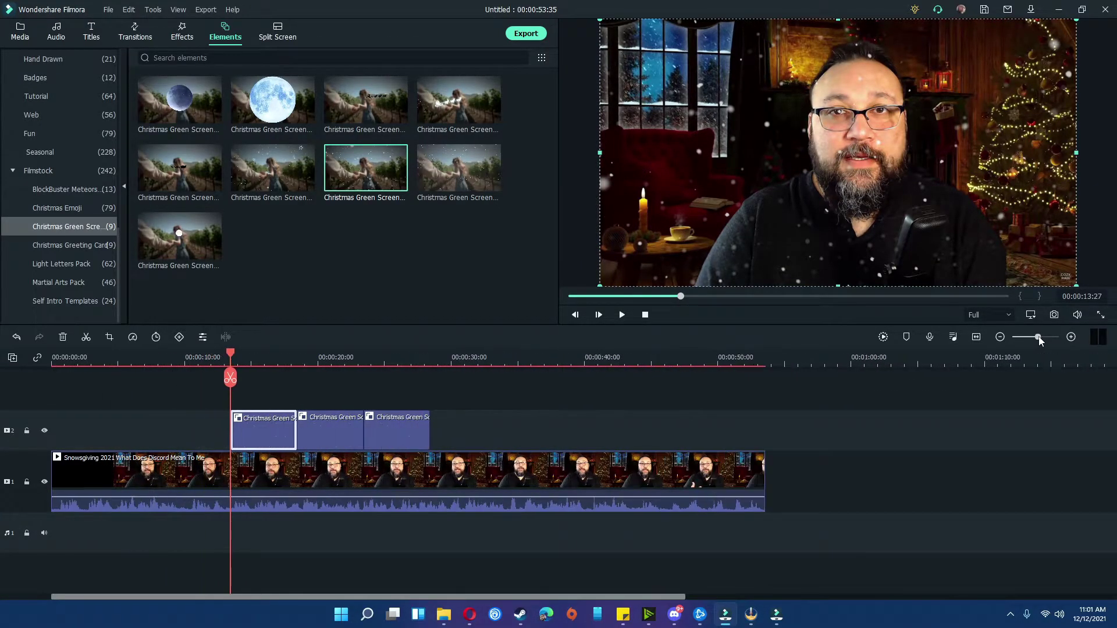
{"action": "double_click", "coordinate": [274, 437]}
{"action": "left_click", "coordinate": [10, 71]}
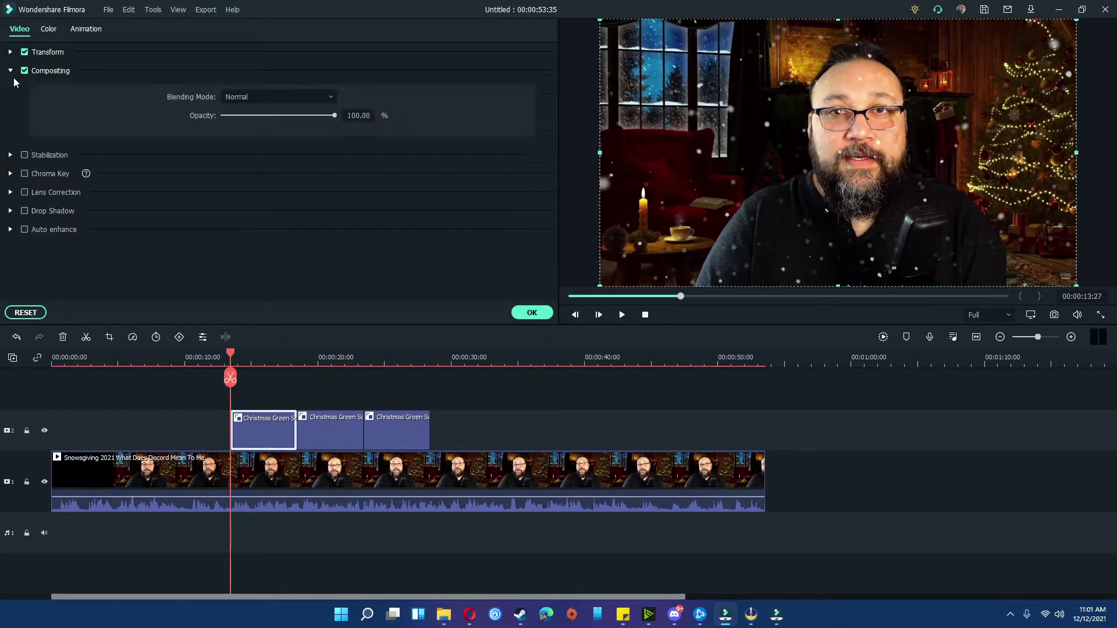
{"action": "left_click_drag", "start_coordinate": [334, 116], "coordinate": [326, 116]}
{"action": "left_click", "coordinate": [546, 314]}
{"action": "left_click", "coordinate": [621, 315]}
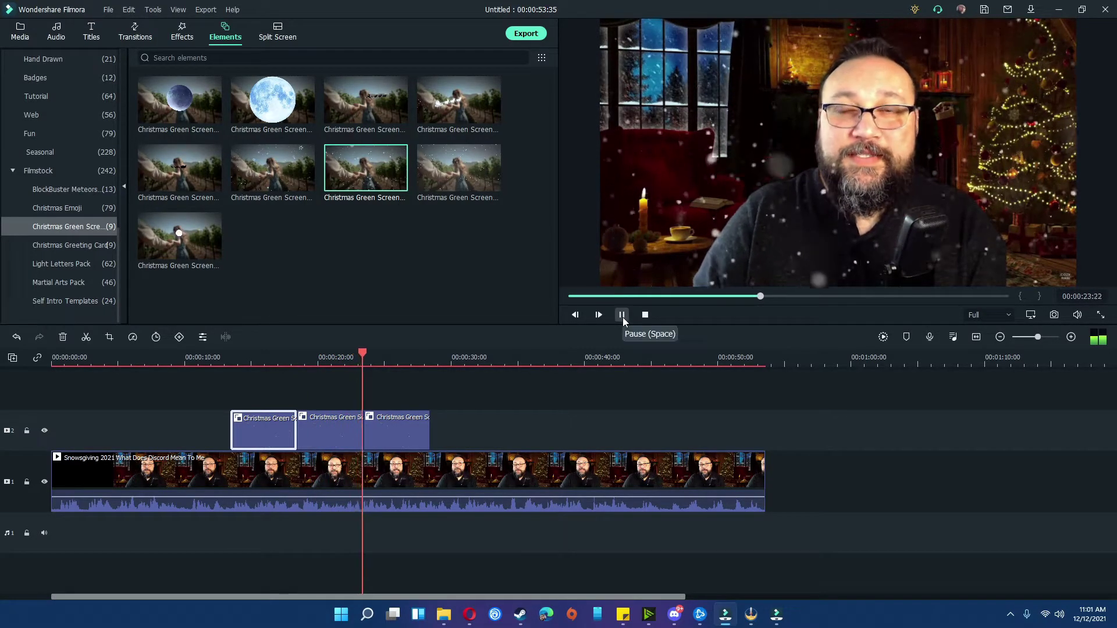
Step: Rotate the first snow clip 180° and preview the result
{"action": "double_click", "coordinate": [250, 431]}
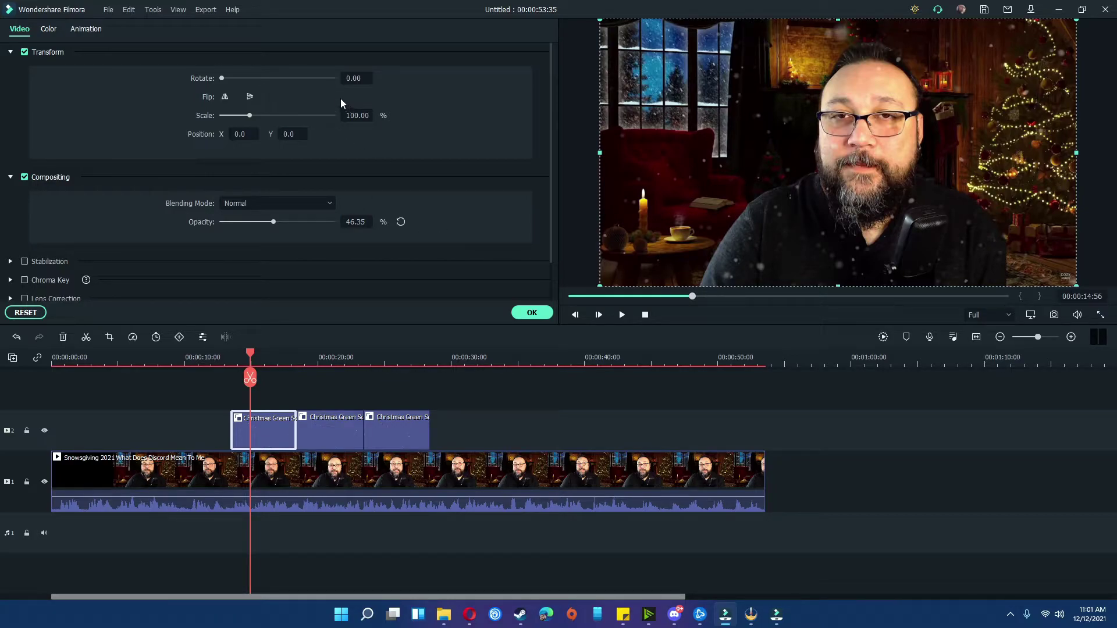
{"action": "left_click_drag", "start_coordinate": [221, 78], "coordinate": [278, 79]}
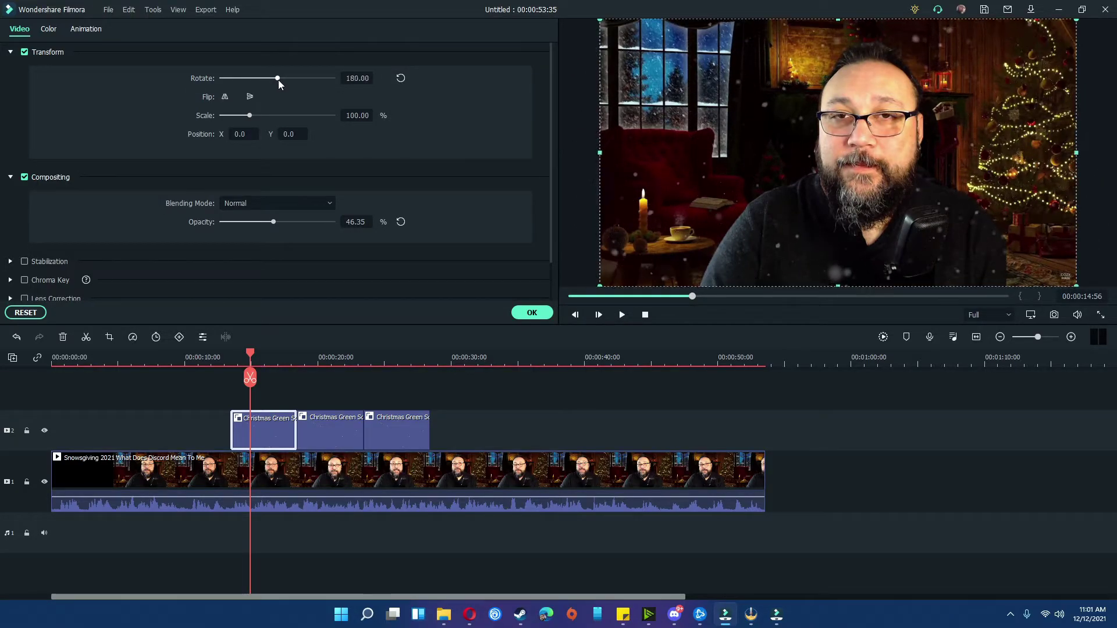
{"action": "left_click", "coordinate": [622, 316]}
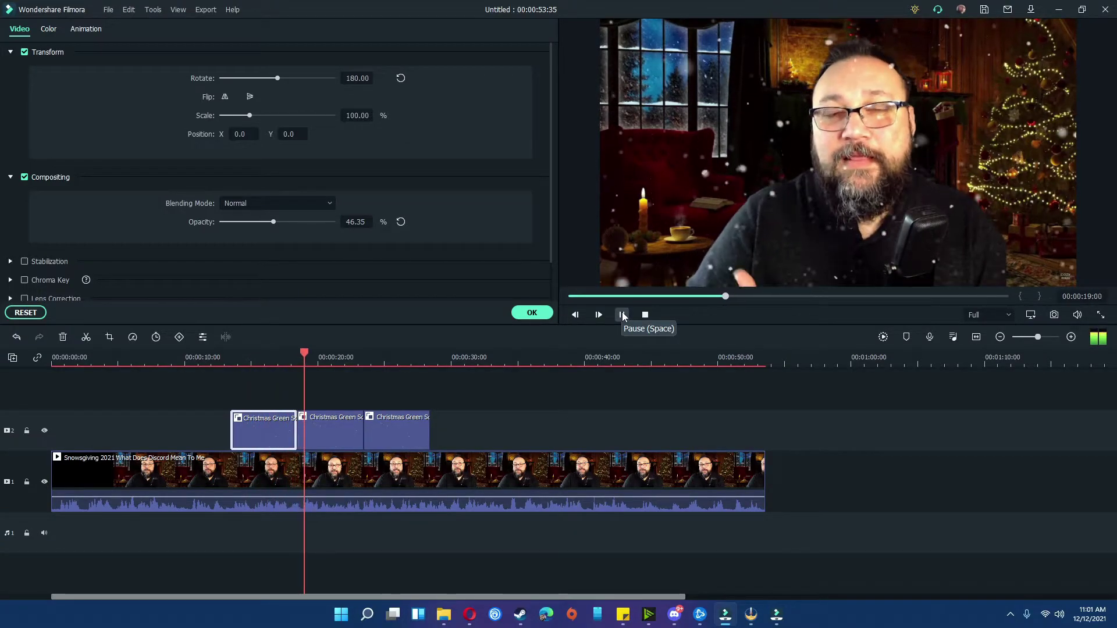
{"action": "left_click", "coordinate": [622, 316]}
{"action": "left_click_drag", "start_coordinate": [312, 357], "coordinate": [265, 357]}
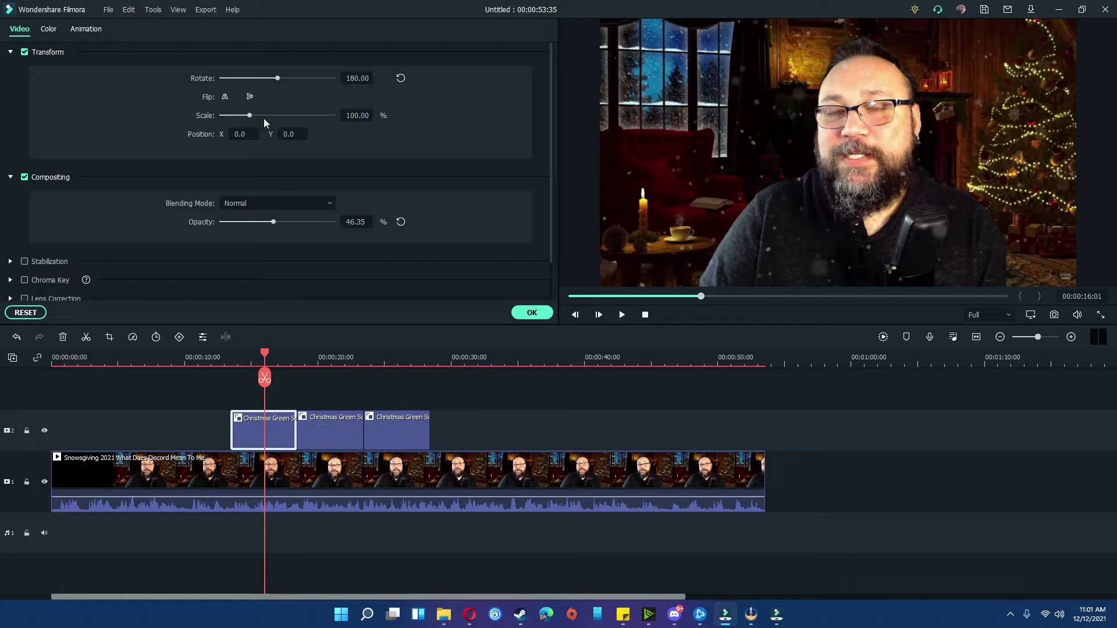
Step: Scale the overlay to 35.42% and move it to X -300.1, Y -65.6 above the speaker
{"action": "mouse_move", "coordinate": [250, 115]}
{"action": "left_mouse_down"}
{"action": "mouse_move", "coordinate": [335, 115]}
{"action": "mouse_move", "coordinate": [232, 120]}
{"action": "left_mouse_up"}
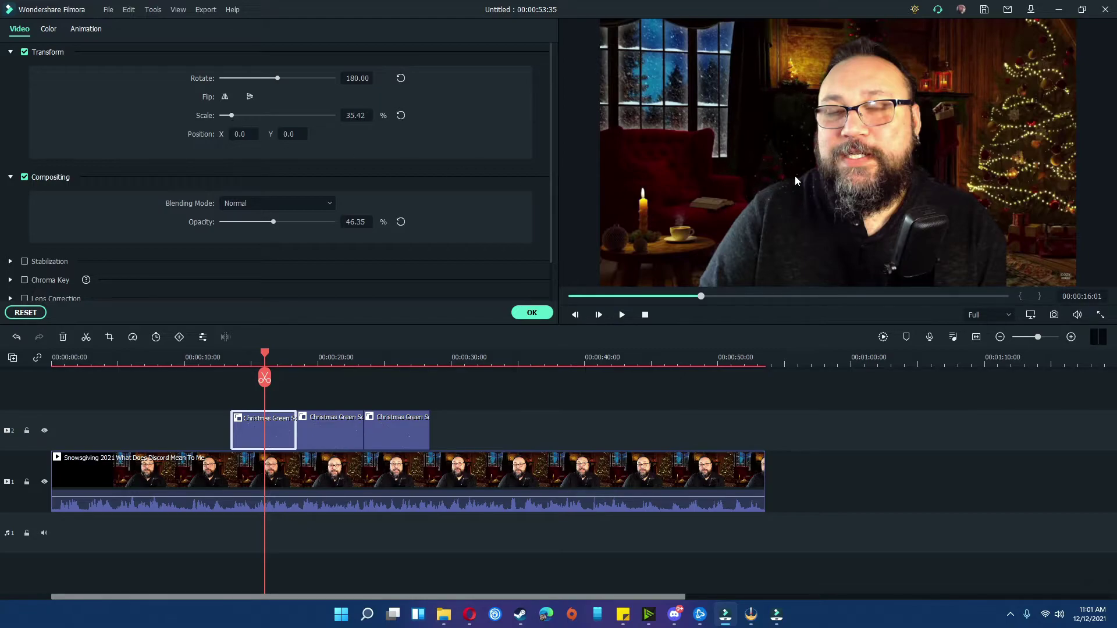
{"action": "left_click_drag", "start_coordinate": [804, 168], "coordinate": [831, 139]}
{"action": "left_click", "coordinate": [531, 315]}
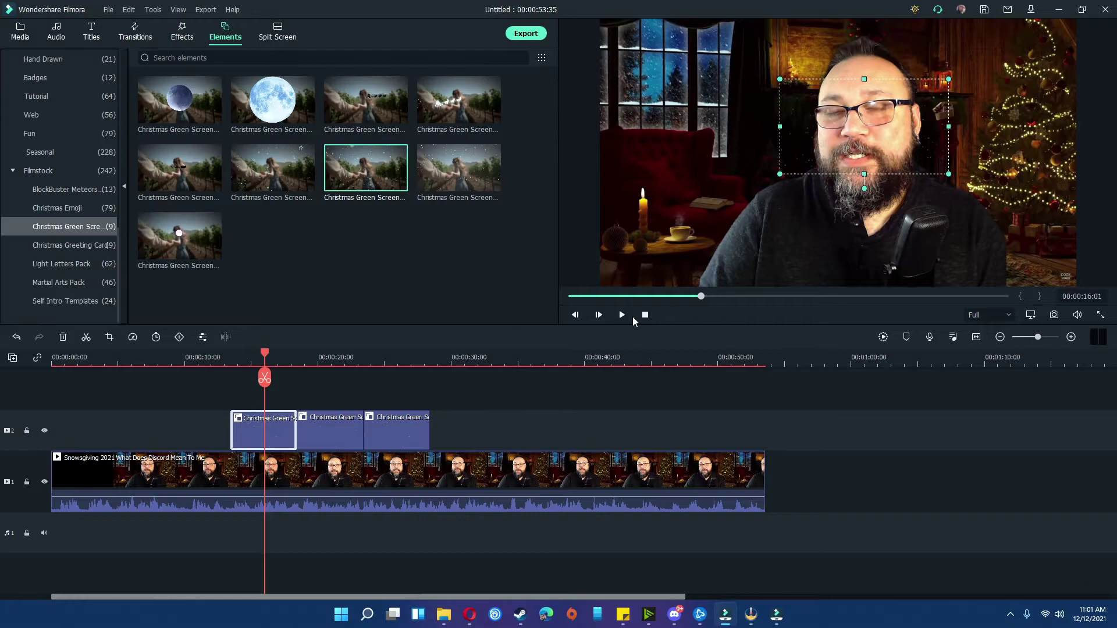
{"action": "left_click", "coordinate": [627, 317]}
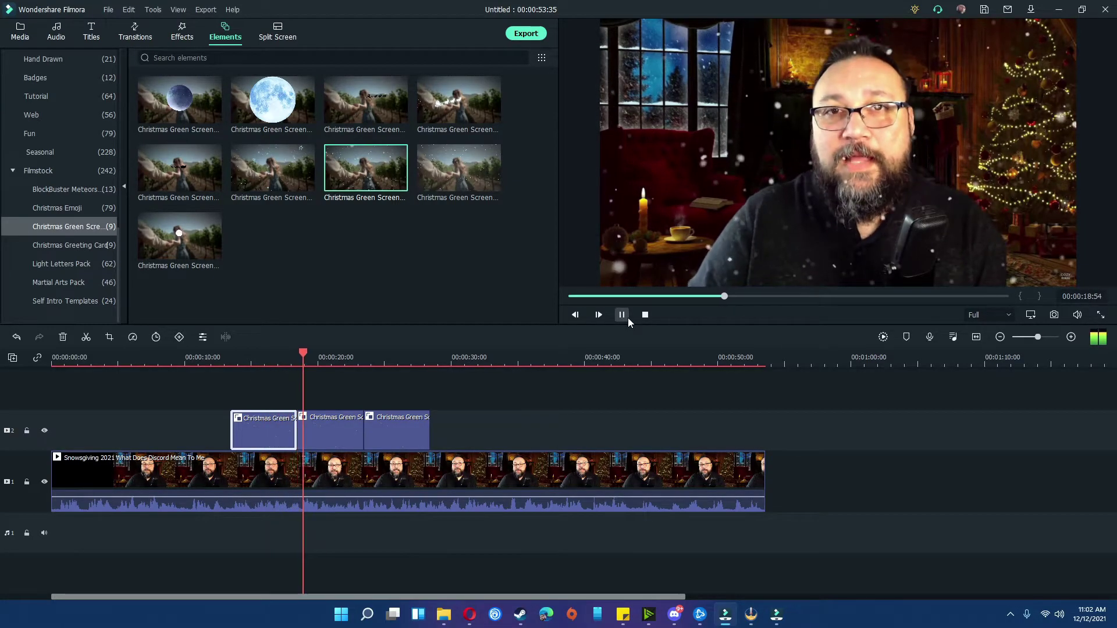
{"action": "left_click", "coordinate": [627, 320]}
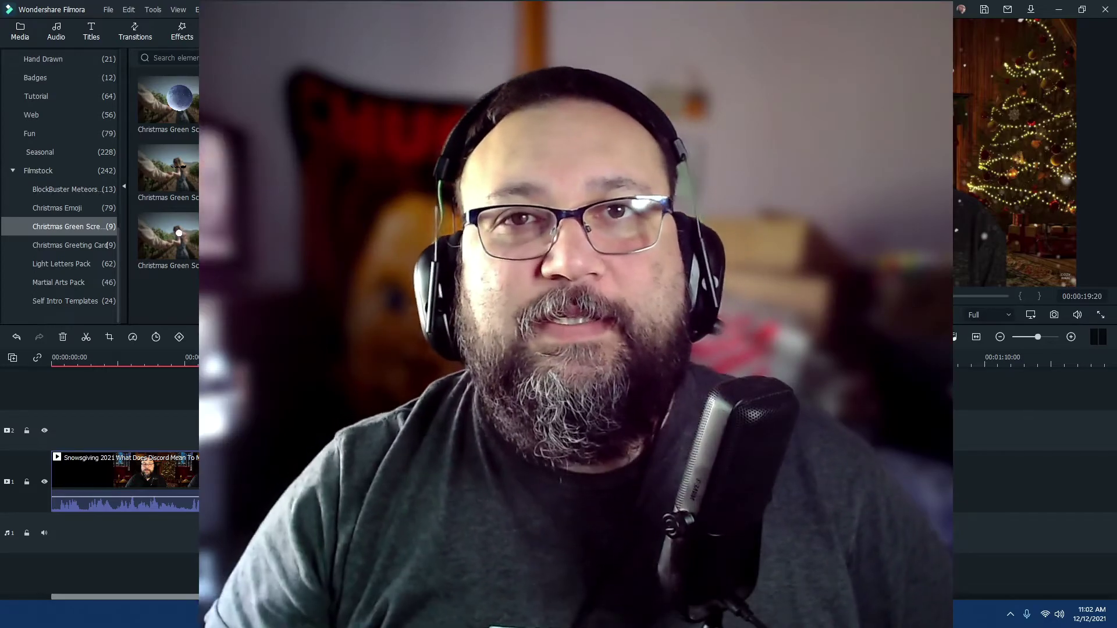